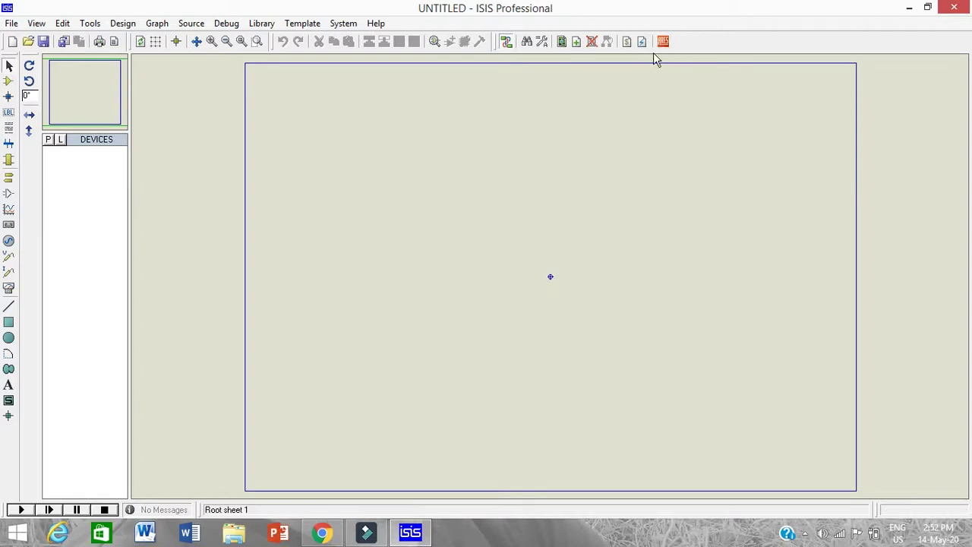
# Step: Open the ARES PCB layout editor from the untitled schematic, dismissing the save dialog
pyautogui.click(663, 42)
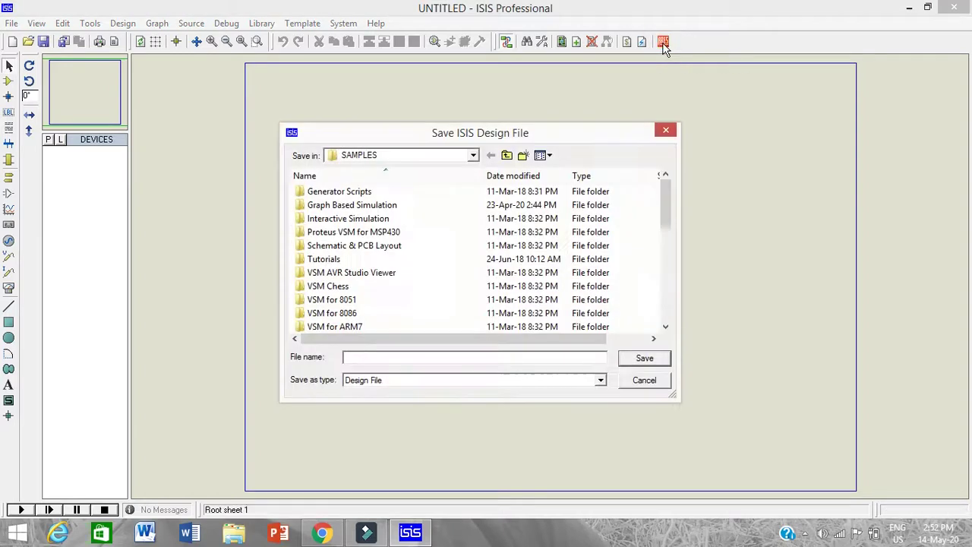
pyautogui.click(640, 381)
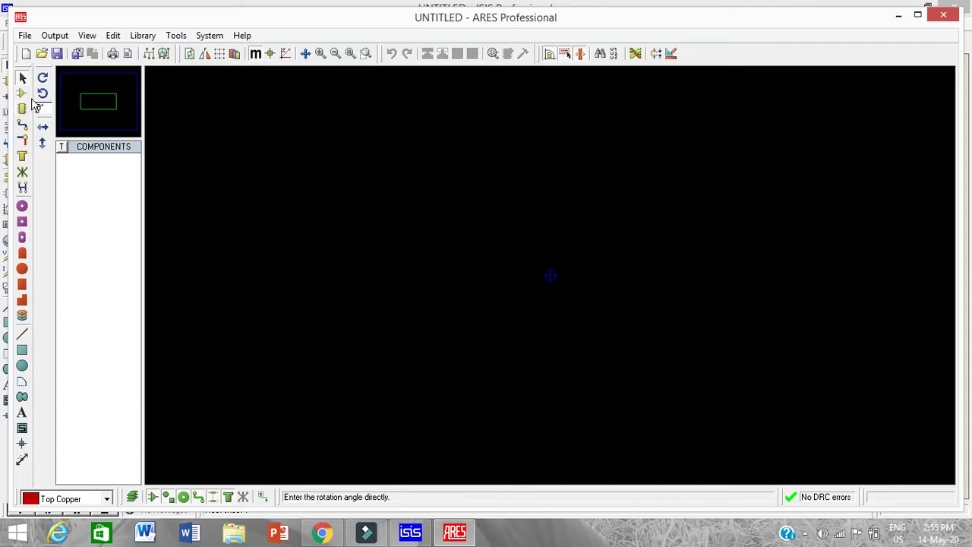
pyautogui.click(23, 94)
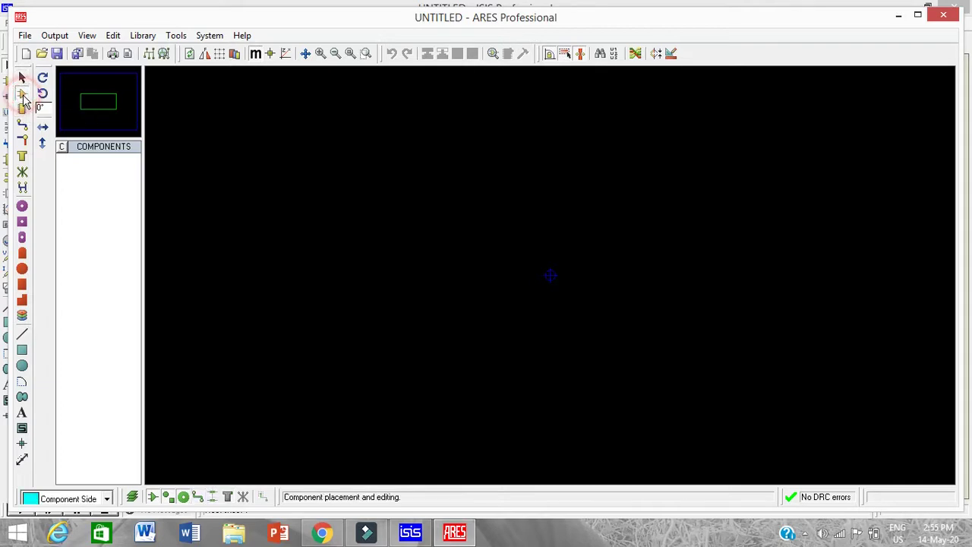
pyautogui.click(61, 146)
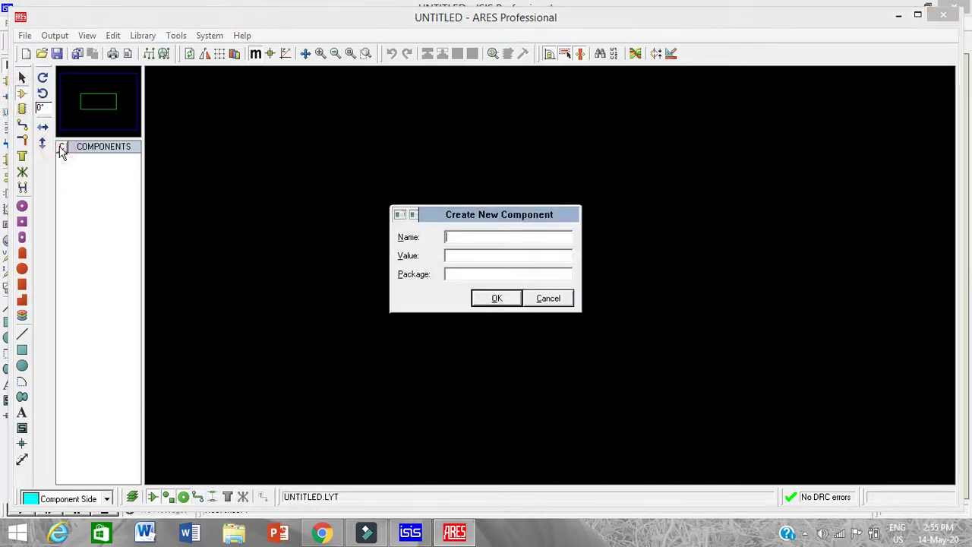
pyautogui.click(547, 298)
# Step: Open the package library, filter it to surface-mount discrete components and preview packages such as 1210 and 2010
pyautogui.click(22, 111)
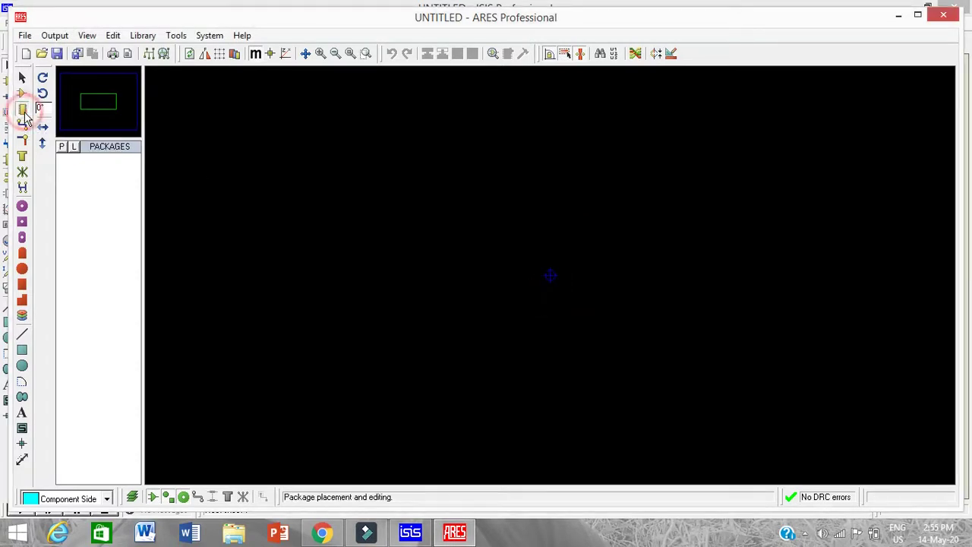
pyautogui.click(64, 146)
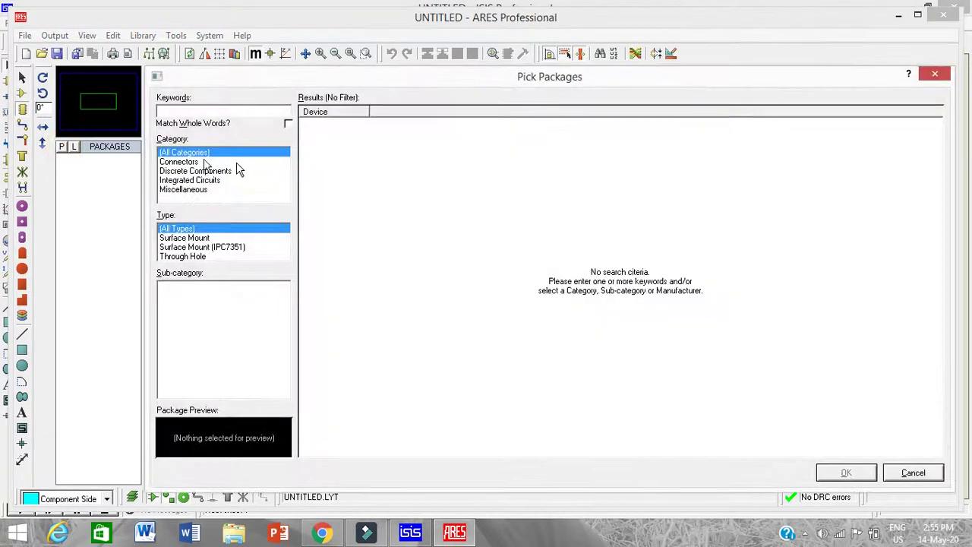
pyautogui.click(186, 171)
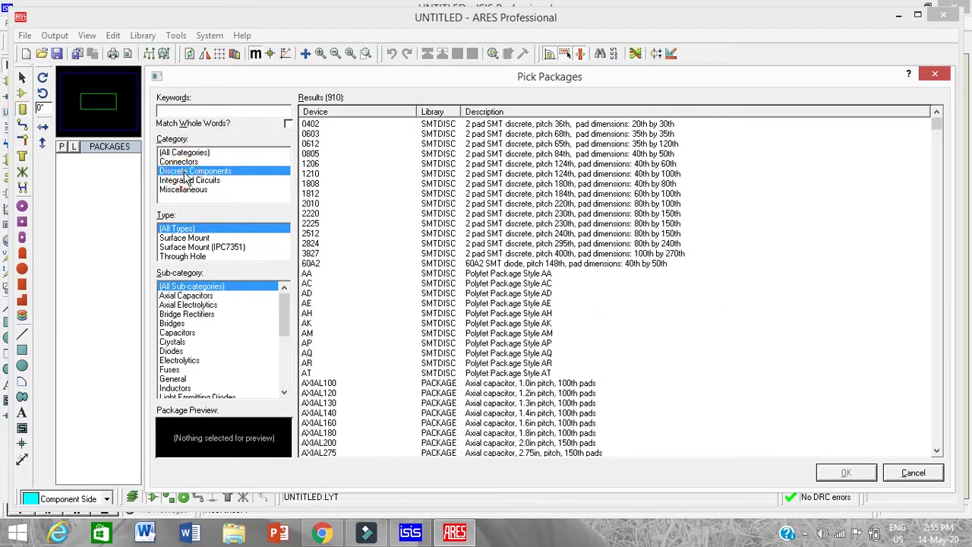
pyautogui.click(192, 108)
pyautogui.click(392, 214)
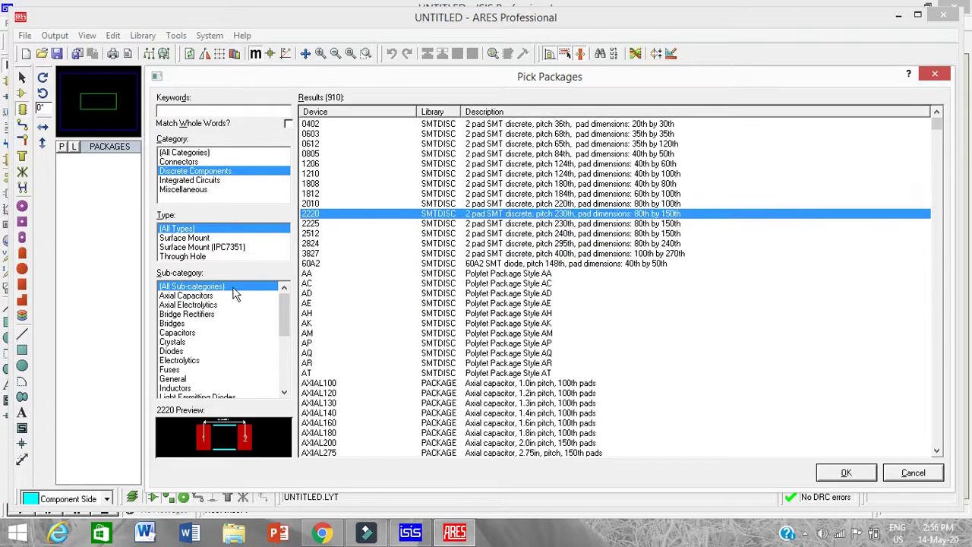
pyautogui.click(205, 248)
pyautogui.click(184, 238)
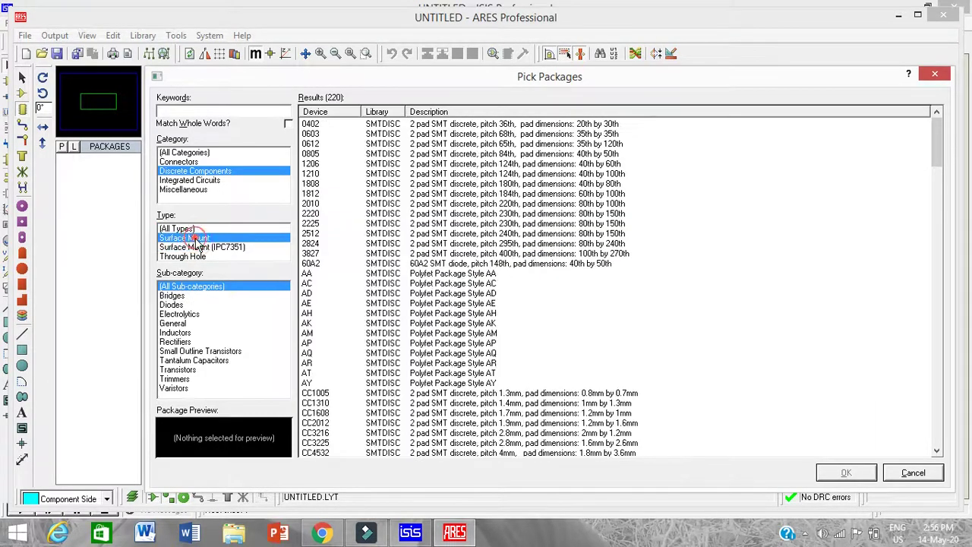
pyautogui.click(416, 175)
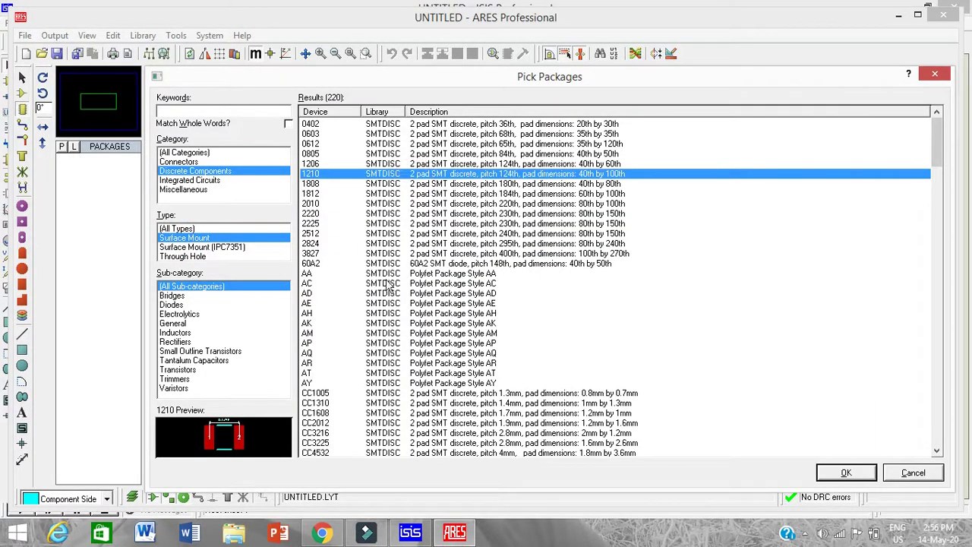
pyautogui.click(352, 274)
pyautogui.click(416, 205)
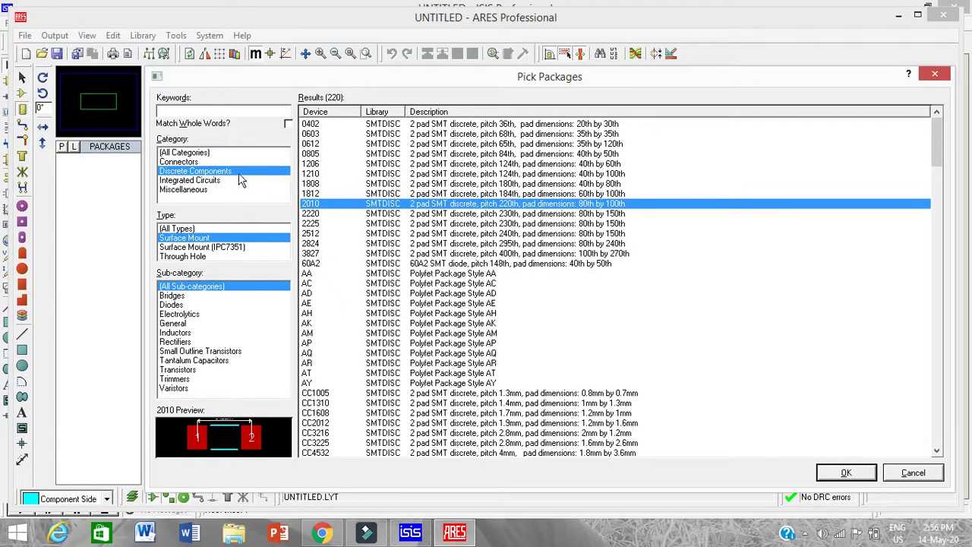
# Step: Browse the surface-mount integrated circuit packages and add the 14-pin DIP14 to the layout's package list
pyautogui.click(198, 181)
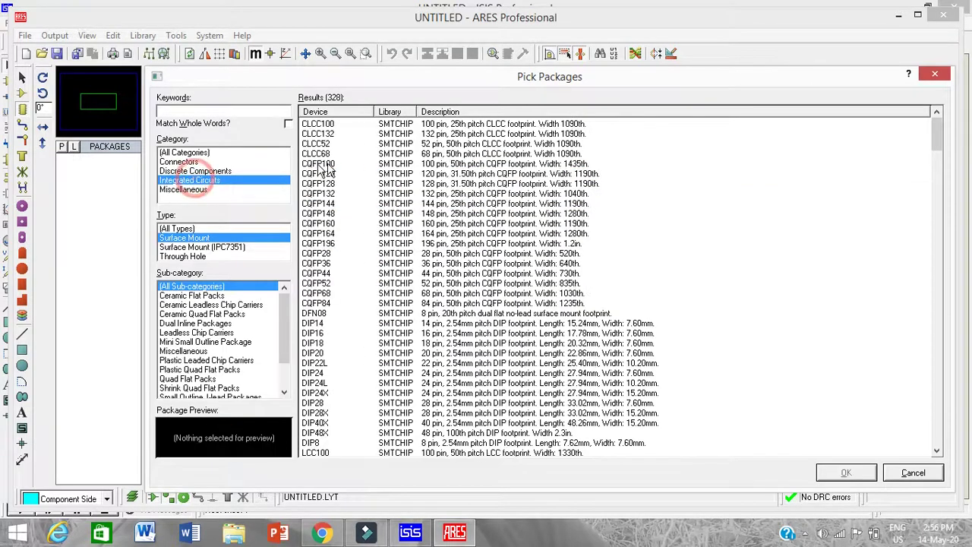
pyautogui.click(384, 164)
pyautogui.click(383, 203)
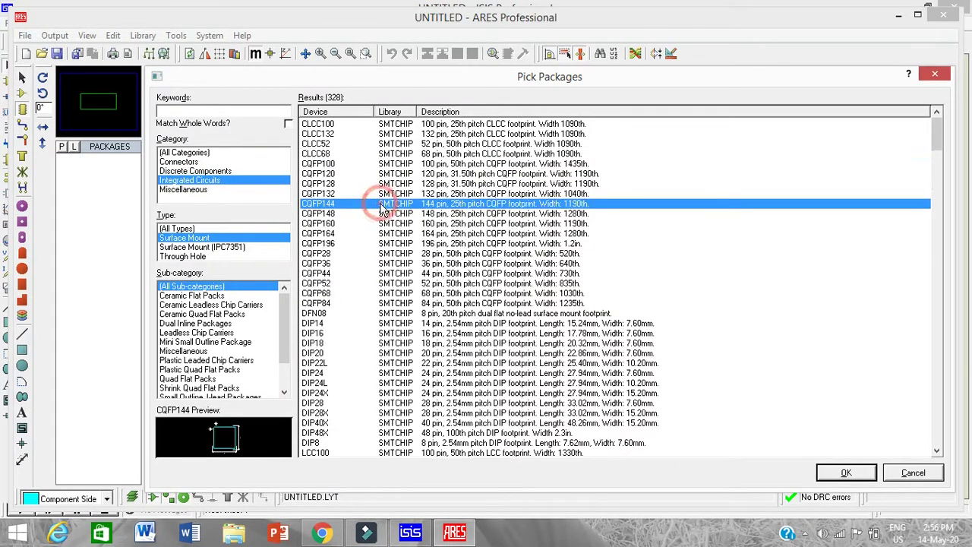
pyautogui.click(423, 164)
pyautogui.press('Home')
pyautogui.press('Down')
pyautogui.press('Down')
pyautogui.press('Down')
pyautogui.press('Down')
pyautogui.press('Down')
pyautogui.press('Down')
pyautogui.press('Down')
pyautogui.press('Down')
pyautogui.press('Down')
pyautogui.press('Down')
pyautogui.press('Down')
pyautogui.press('Down')
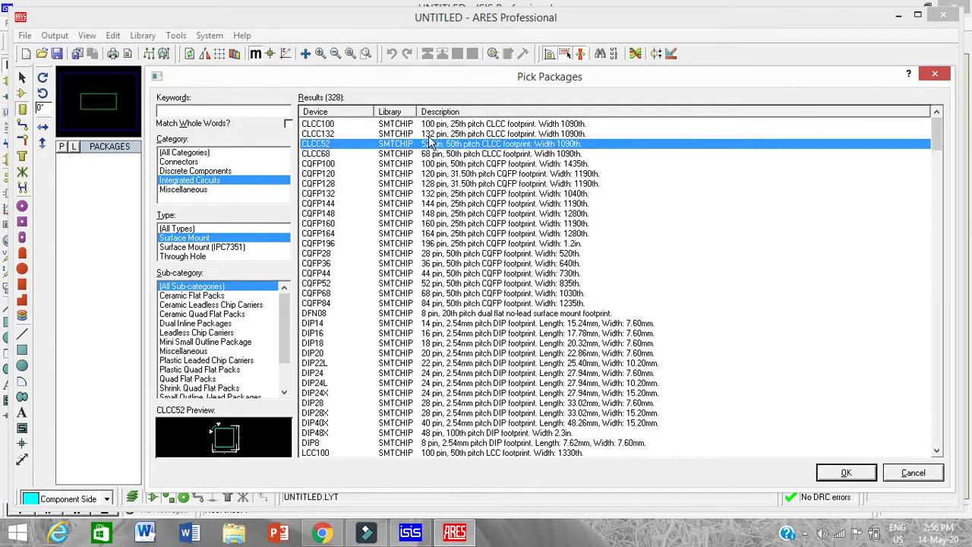
pyautogui.press('Down')
pyautogui.press('Down')
pyautogui.press('Down')
pyautogui.press('Down')
pyautogui.press('Down')
pyautogui.press('Down')
pyautogui.press('Down')
pyautogui.press('Down')
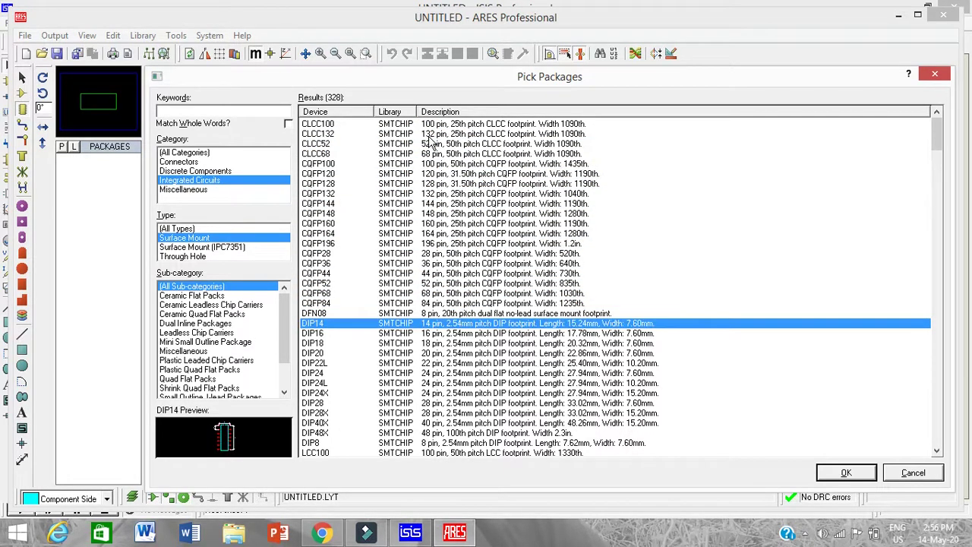
pyautogui.doubleClick(420, 325)
# Step: Preview the CLCC68 and CLCC52 packages among the ceramic leadless chip carriers
pyautogui.moveTo(344, 333)
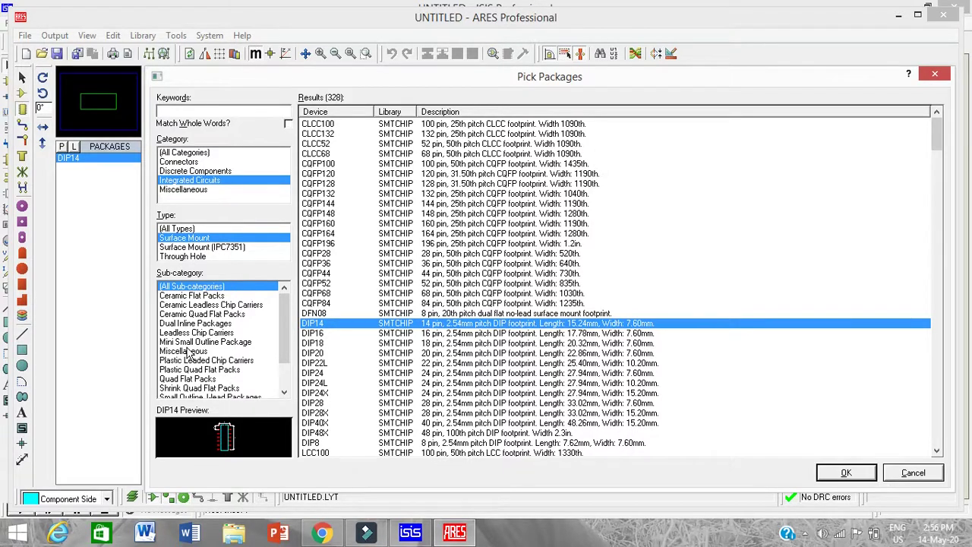
pyautogui.click(202, 305)
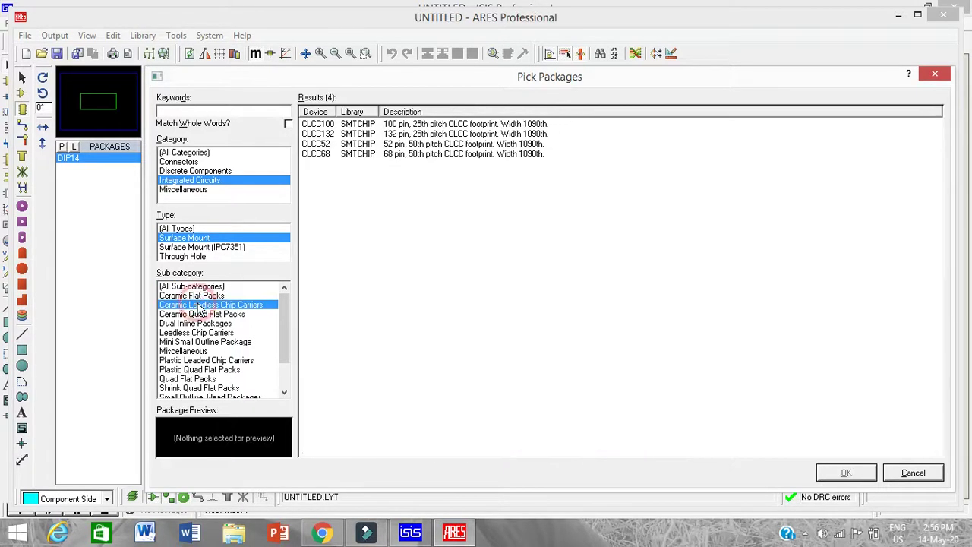
pyautogui.click(365, 154)
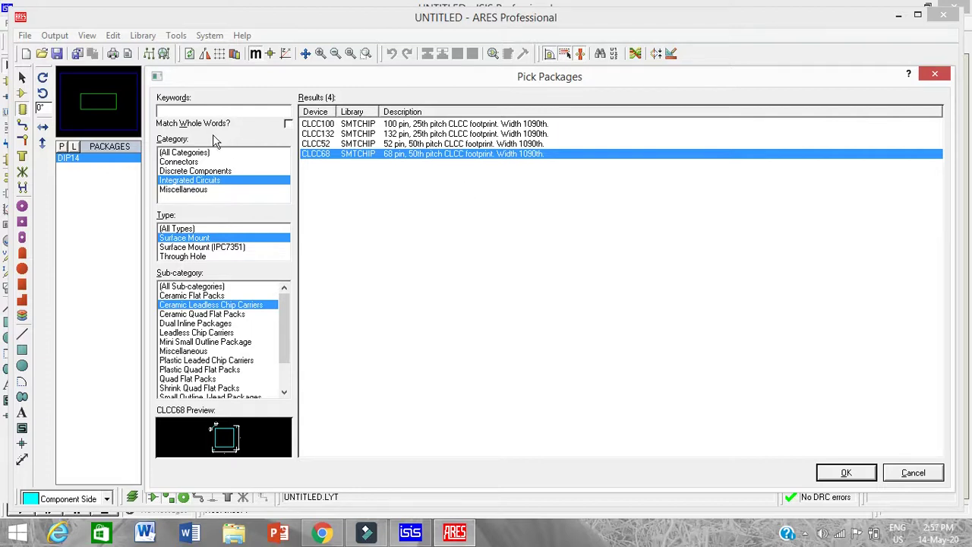
pyautogui.click(394, 144)
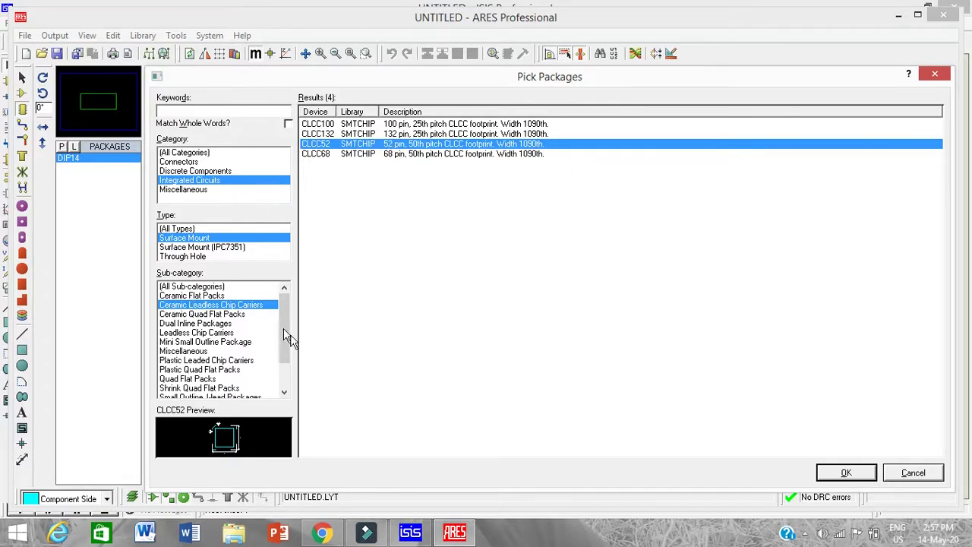
# Step: Add the DIP22L and DIP48X packages from the surface-mount Dual Inline Packages sub-category
pyautogui.moveTo(287, 326); pyautogui.dragTo(344, 347)
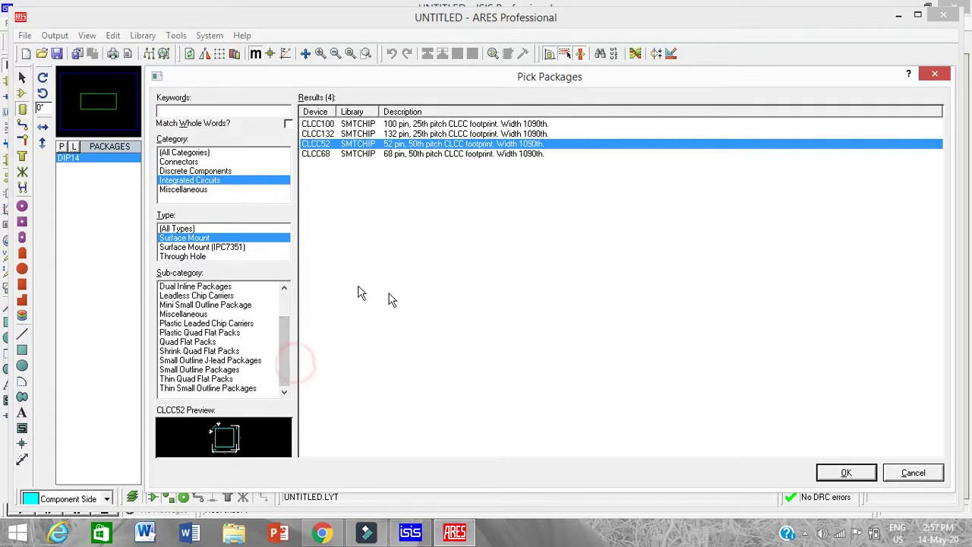
pyautogui.click(183, 286)
pyautogui.doubleClick(365, 164)
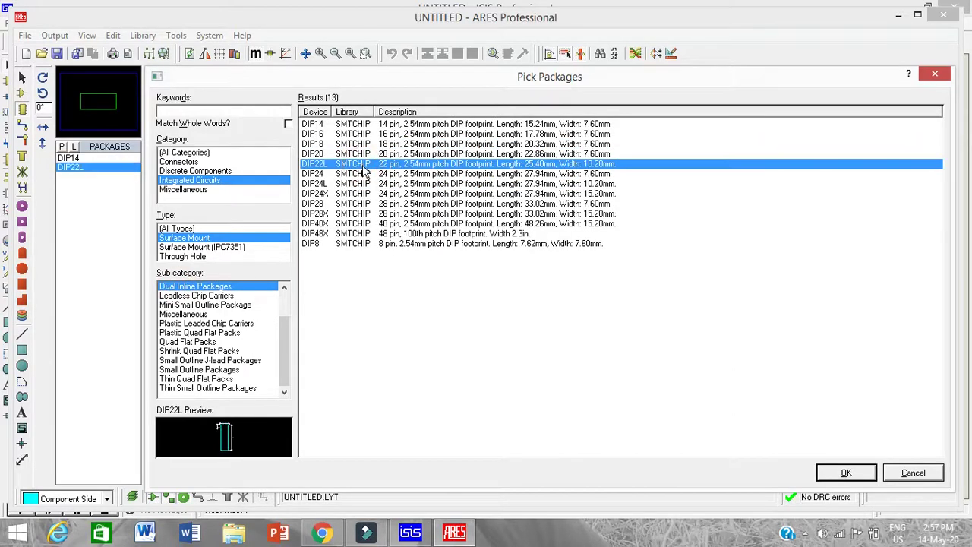
pyautogui.doubleClick(334, 234)
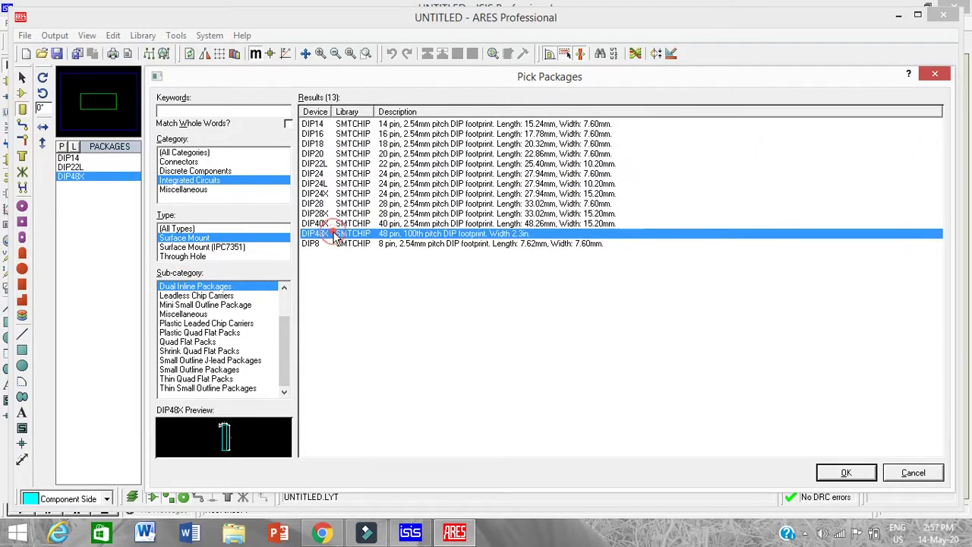
# Step: Look through further surface-mount sub-categories, including Shrink Quad Flat Packs, and filter the integrated circuits to the Through Hole type
pyautogui.click(220, 324)
pyautogui.click(186, 341)
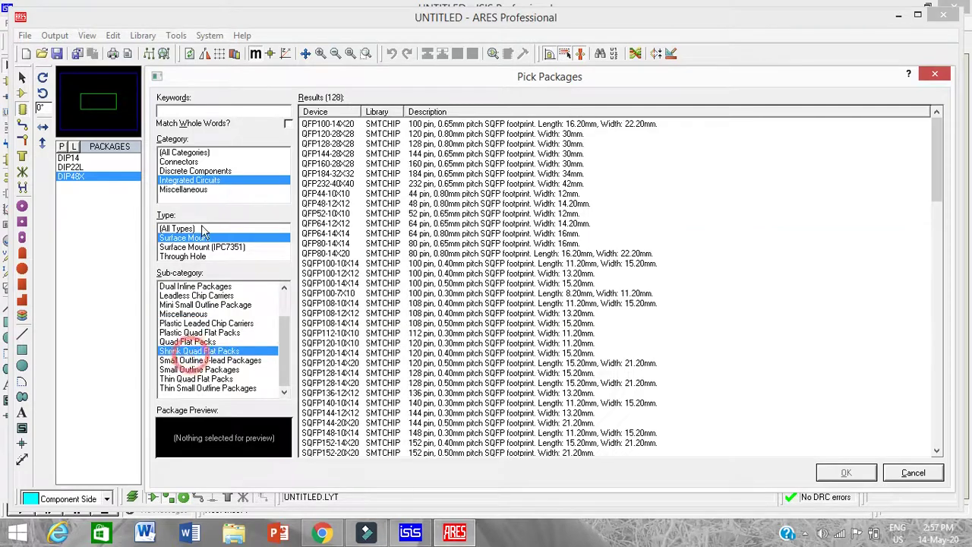
pyautogui.click(190, 247)
pyautogui.click(186, 257)
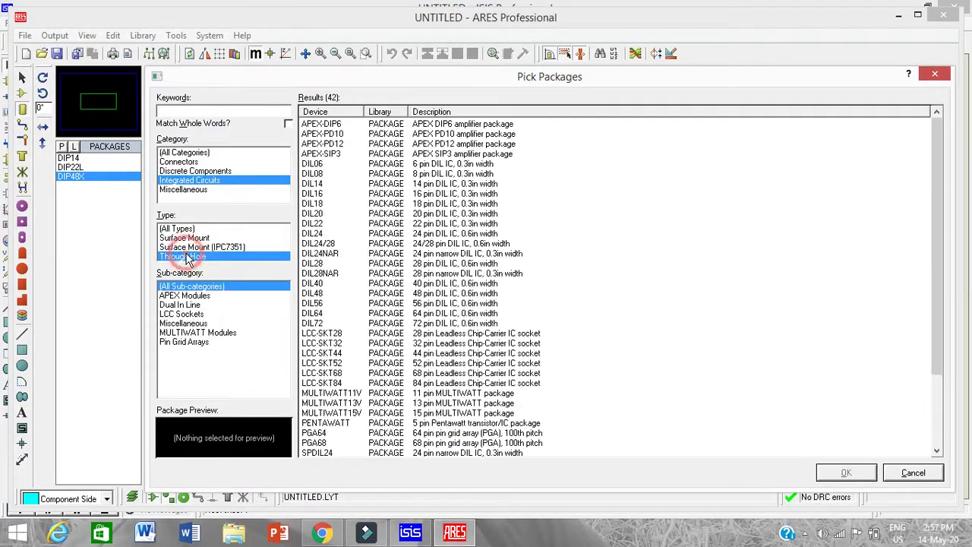
# Step: Browse the through-hole integrated circuit packages and add the 20-pin DIL20 to the package list
pyautogui.click(338, 233)
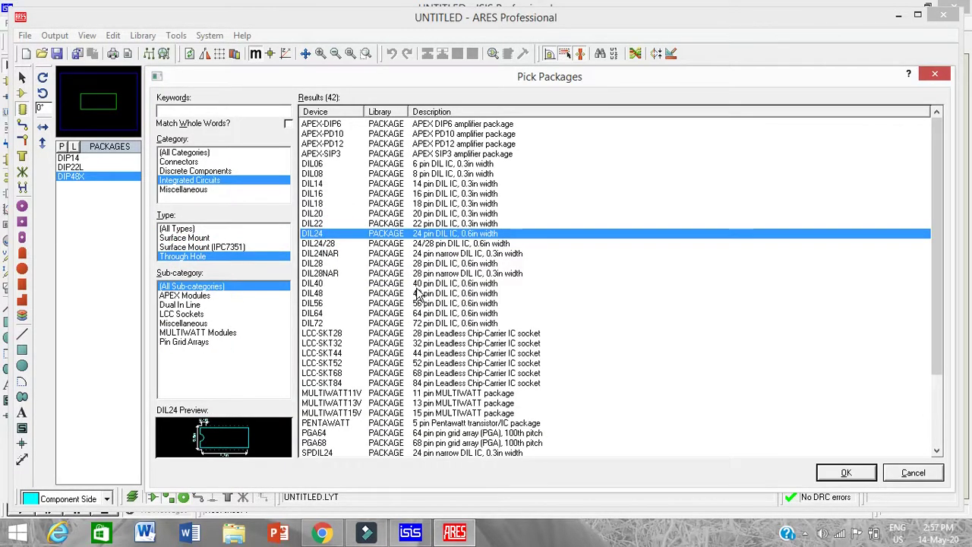
pyautogui.press('Down')
pyautogui.press('Down')
pyautogui.press('Down')
pyautogui.press('Down')
pyautogui.press('Down')
pyautogui.press('Down')
pyautogui.press('Down')
pyautogui.press('Down')
pyautogui.press('Down')
pyautogui.press('Down')
pyautogui.press('Down')
pyautogui.press('Down')
pyautogui.press('Down')
pyautogui.press('Down')
pyautogui.press('Down')
pyautogui.press('Down')
pyautogui.press('Down')
pyautogui.press('Down')
pyautogui.press('Down')
pyautogui.press('Down')
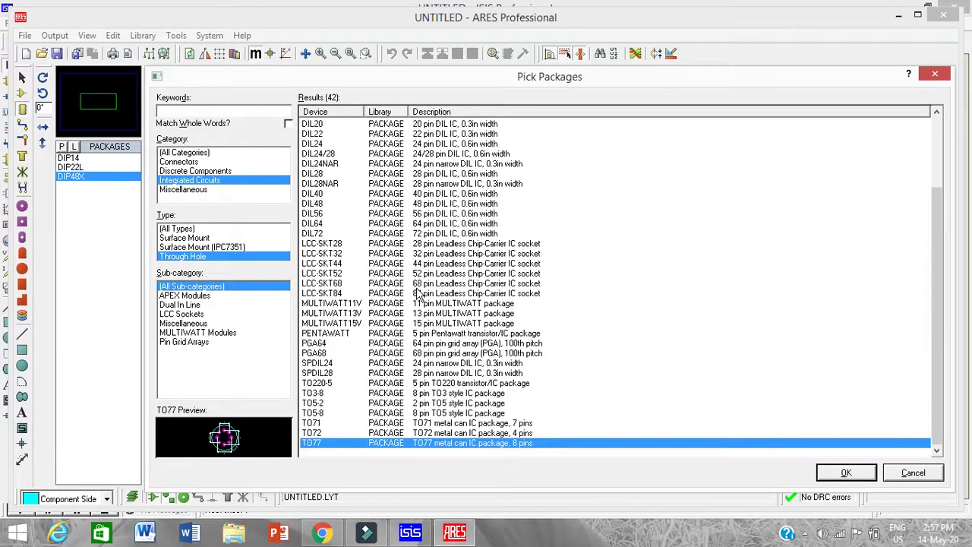
pyautogui.press('Up')
pyautogui.press('Up')
pyautogui.press('Up')
pyautogui.press('Up')
pyautogui.press('Up')
pyautogui.press('Up')
pyautogui.press('Up')
pyautogui.press('Up')
pyautogui.press('Up')
pyautogui.press('Up')
pyautogui.press('Up')
pyautogui.press('Up')
pyautogui.press('Up')
pyautogui.press('Up')
pyautogui.press('Up')
pyautogui.press('Up')
pyautogui.press('Up')
pyautogui.press('Up')
pyautogui.press('Up')
pyautogui.press('Up')
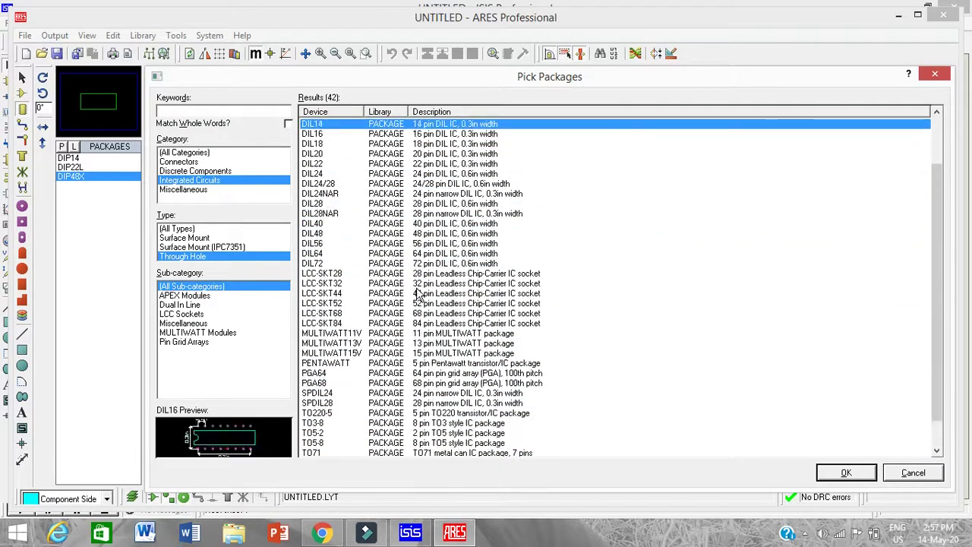
pyautogui.press('Up')
pyautogui.press('Up')
pyautogui.press('Up')
pyautogui.press('Up')
pyautogui.press('Up')
pyautogui.press('Up')
pyautogui.doubleClick(444, 214)
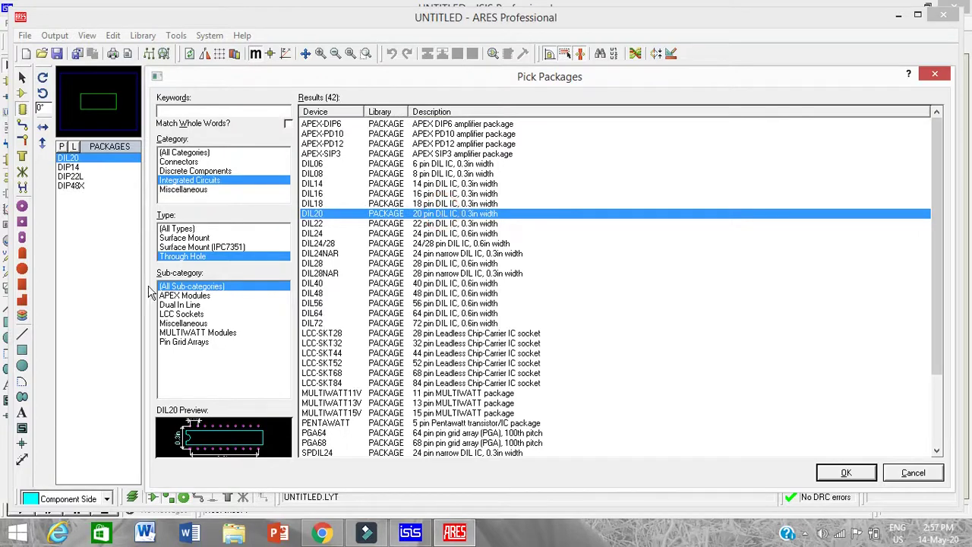
# Step: Add the through-hole connector packages CON10_1X10_RB_58JF, CON10_2X5_B_AM and CON10_2X5_SU_AM from the Connectors category
pyautogui.click(178, 304)
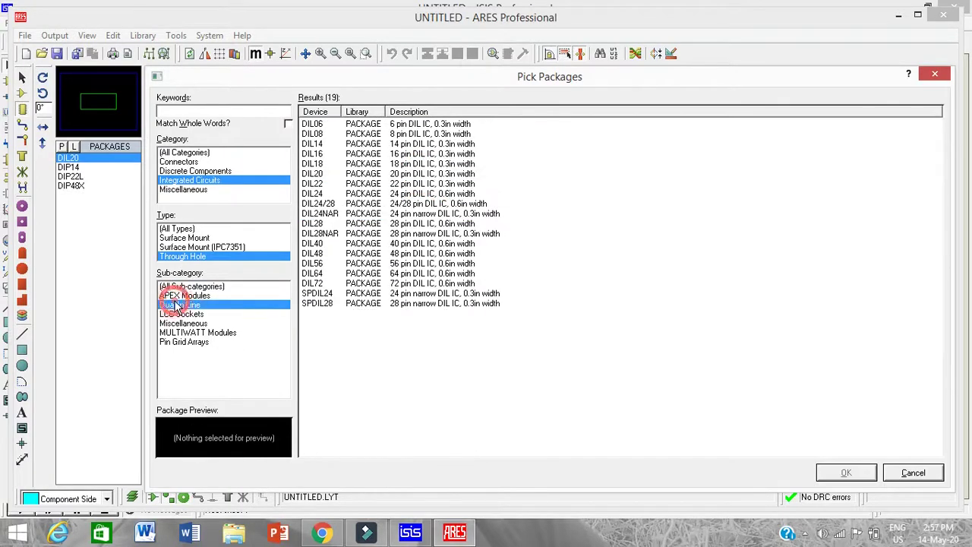
pyautogui.click(179, 161)
pyautogui.click(401, 255)
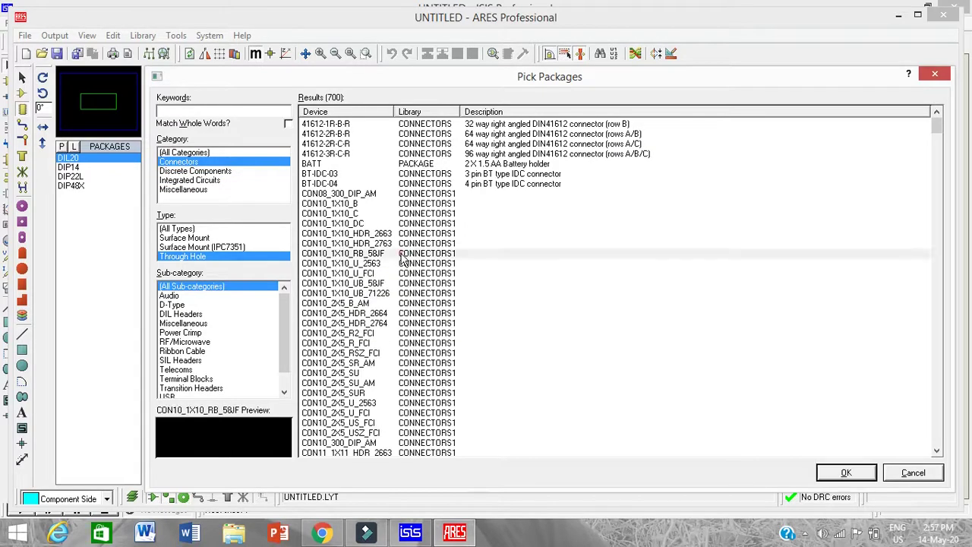
pyautogui.doubleClick(403, 256)
pyautogui.doubleClick(379, 303)
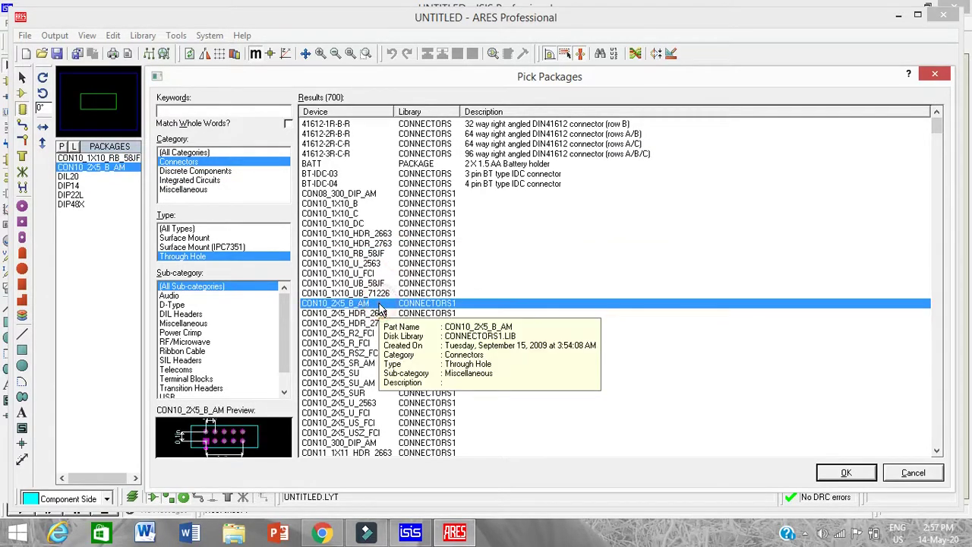
pyautogui.doubleClick(365, 383)
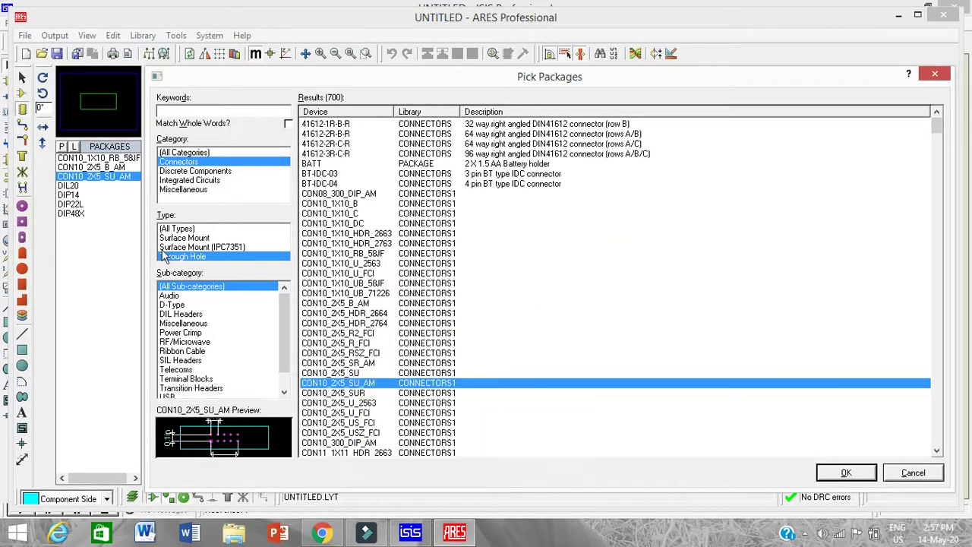
# Step: Add the through-hole LED package from the Miscellaneous category to the package list
pyautogui.click(177, 172)
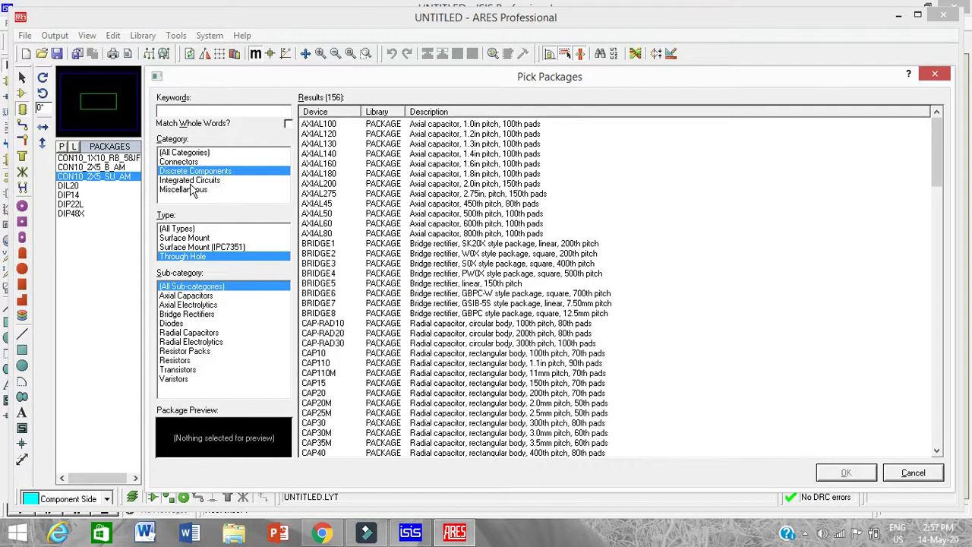
pyautogui.click(190, 183)
pyautogui.click(183, 190)
pyautogui.click(365, 233)
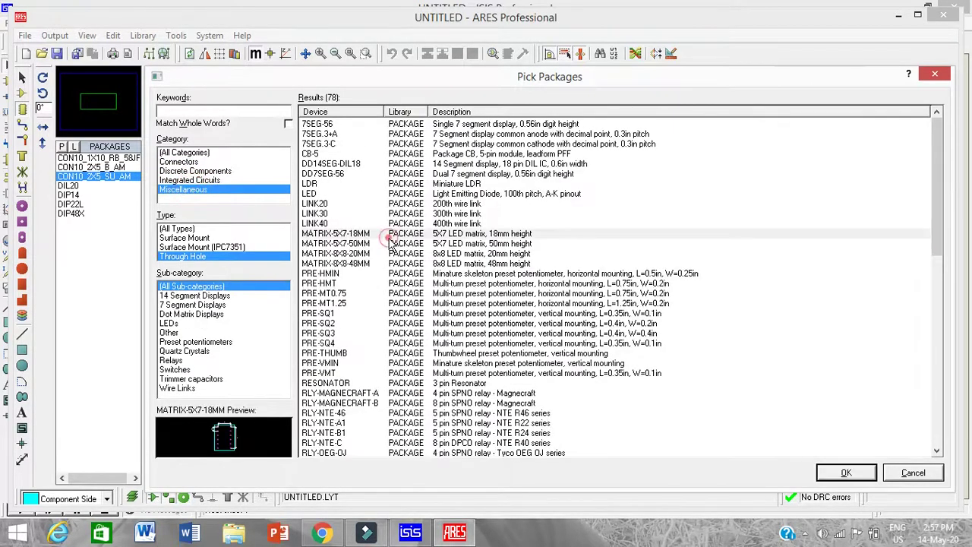
pyautogui.doubleClick(364, 196)
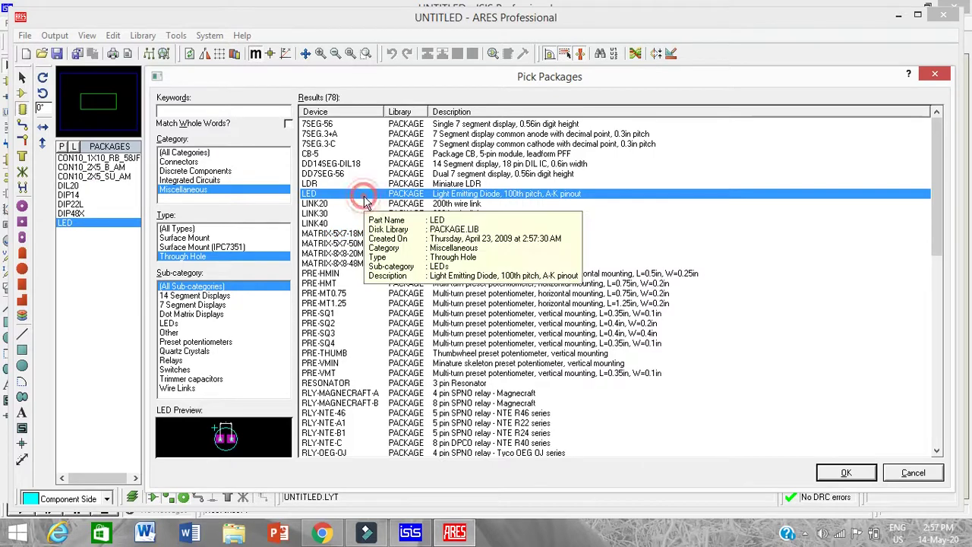
# Step: Browse the through-hole Miscellaneous packages, including wire links, seven-segment displays, preset potentiometers and relays, and check their previews
pyautogui.click(360, 215)
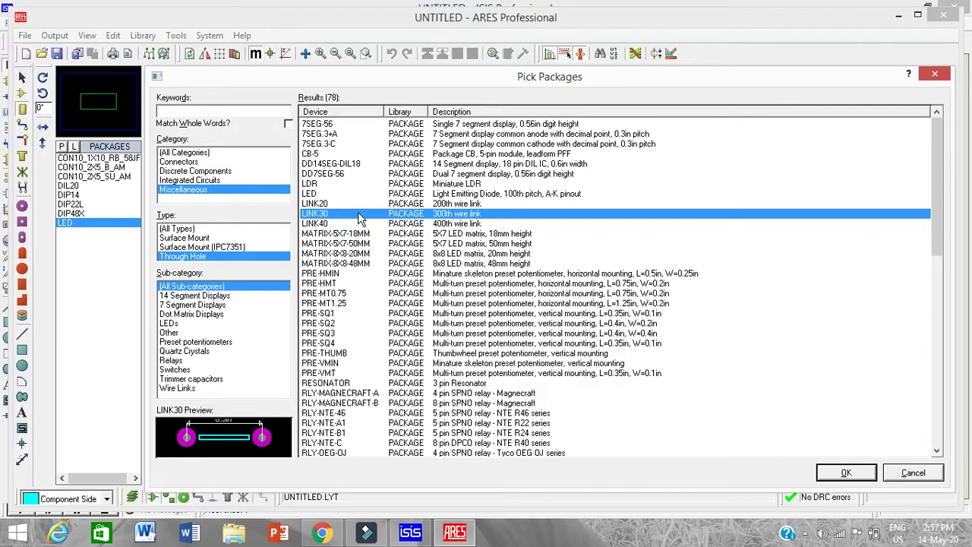
pyautogui.click(416, 135)
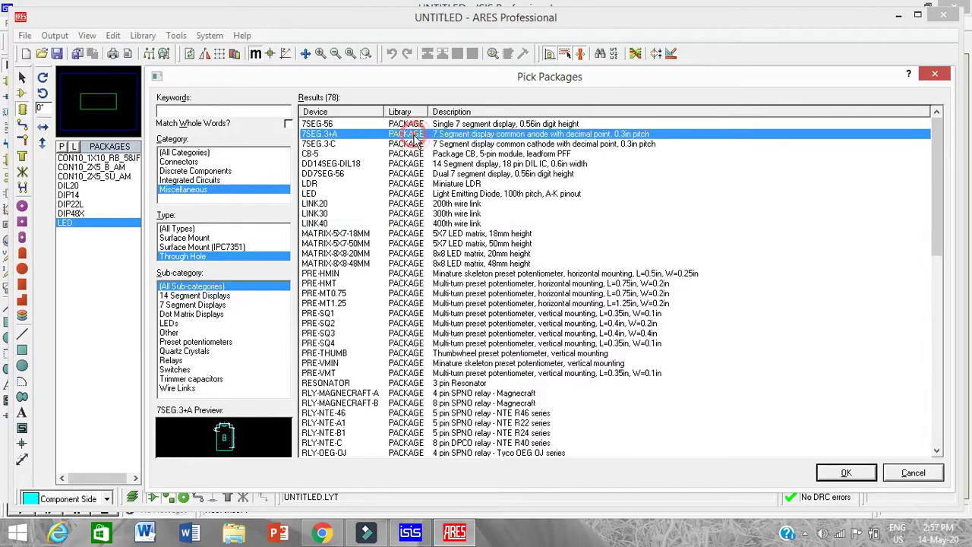
pyautogui.click(435, 303)
pyautogui.click(441, 364)
pyautogui.click(445, 371)
pyautogui.scroll(-2, 445, 372)
pyautogui.press('Down')
pyautogui.press('Down')
pyautogui.press('Down')
pyautogui.press('Down')
pyautogui.press('Down')
pyautogui.press('Down')
pyautogui.press('Down')
pyautogui.press('Down')
pyautogui.press('Down')
pyautogui.press('Down')
pyautogui.press('Down')
pyautogui.press('Down')
pyautogui.press('Down')
pyautogui.press('Down')
pyautogui.press('Down')
pyautogui.press('Down')
pyautogui.press('Down')
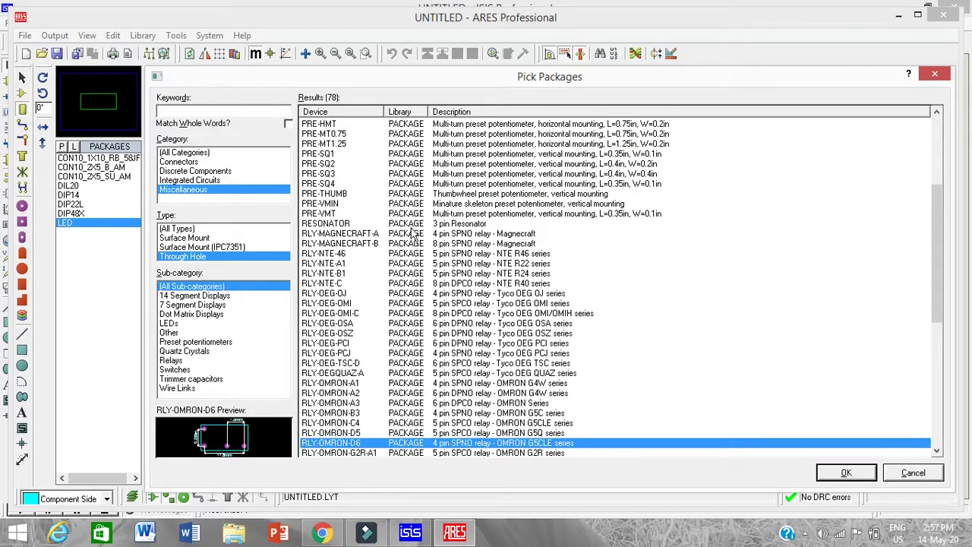
# Step: Compare the resonator and Magnecraft relay packages and add the 5-pin relay RLY-NTE-46 to the package list
pyautogui.click(410, 224)
pyautogui.click(422, 242)
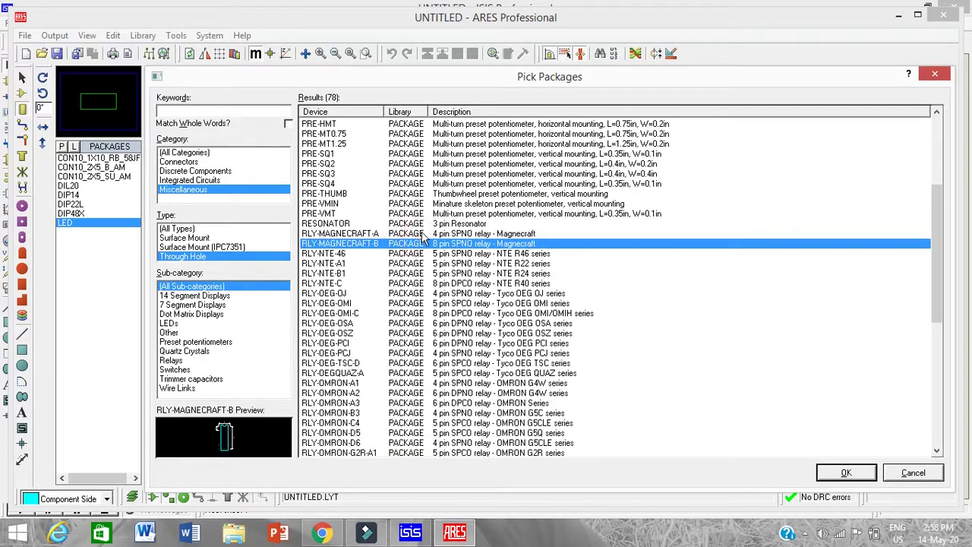
pyautogui.click(422, 234)
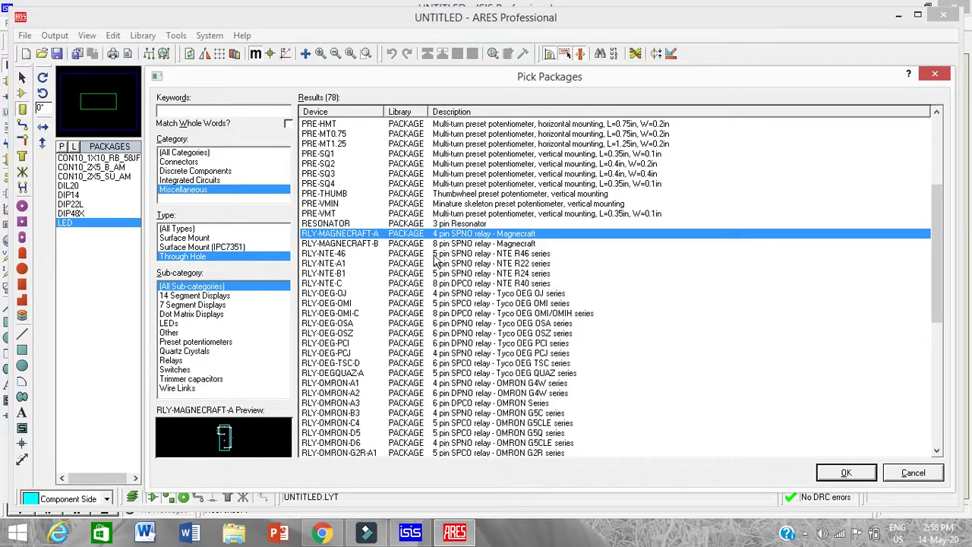
pyautogui.click(432, 256)
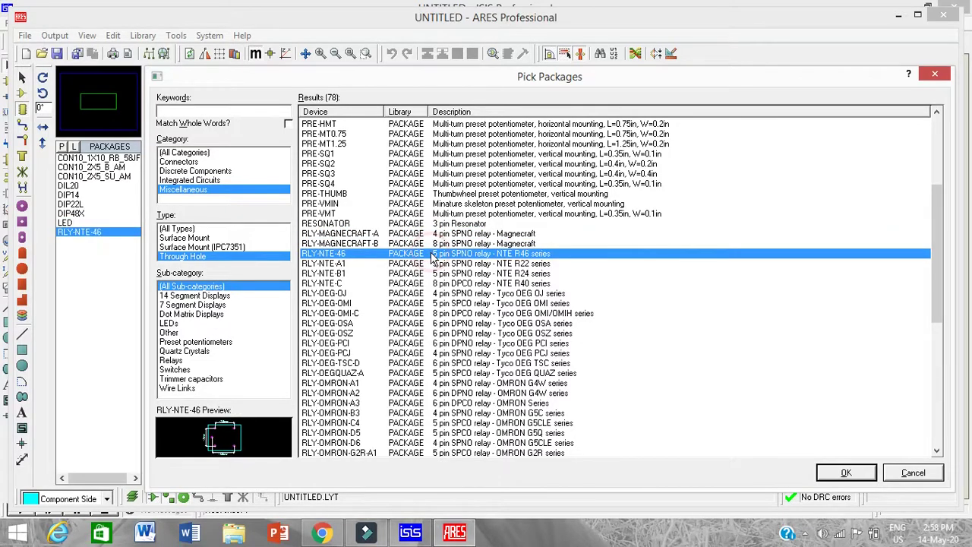
# Step: Browse the remaining relay, switch and crystal packages, add the rotary switch SW-ROT to the package list and close the package picker
pyautogui.press('Down')
pyautogui.press('Down')
pyautogui.press('Down')
pyautogui.press('Down')
pyautogui.press('Down')
pyautogui.press('Down')
pyautogui.press('Down')
pyautogui.press('Down')
pyautogui.press('Down')
pyautogui.press('Down')
pyautogui.press('Down')
pyautogui.press('Down')
pyautogui.press('Down')
pyautogui.press('Down')
pyautogui.press('Down')
pyautogui.press('Down')
pyautogui.press('Down')
pyautogui.press('Down')
pyautogui.press('Down')
pyautogui.press('Down')
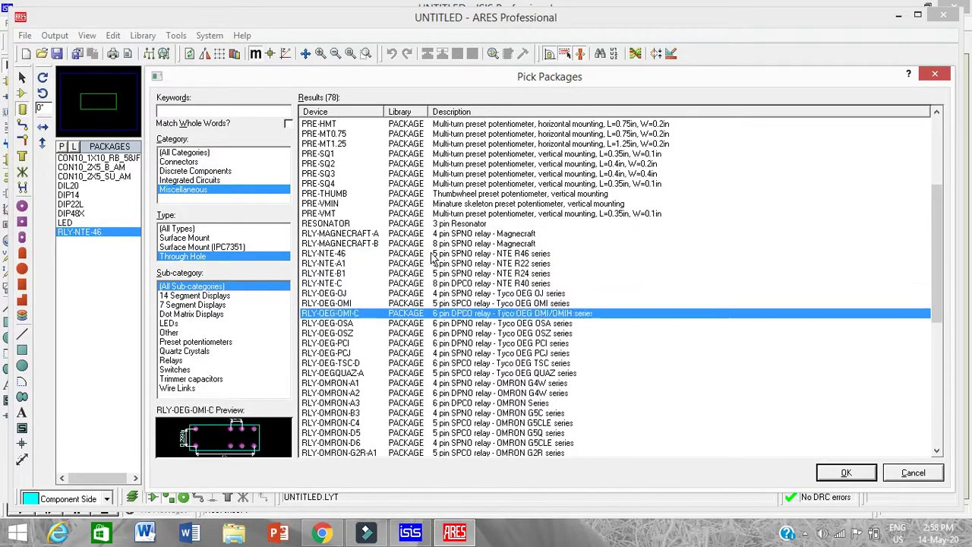
pyautogui.press('Down')
pyautogui.press('Down')
pyautogui.press('Down')
pyautogui.press('Down')
pyautogui.press('Down')
pyautogui.press('Down')
pyautogui.press('Down')
pyautogui.press('Down')
pyautogui.press('Down')
pyautogui.press('Down')
pyautogui.press('Down')
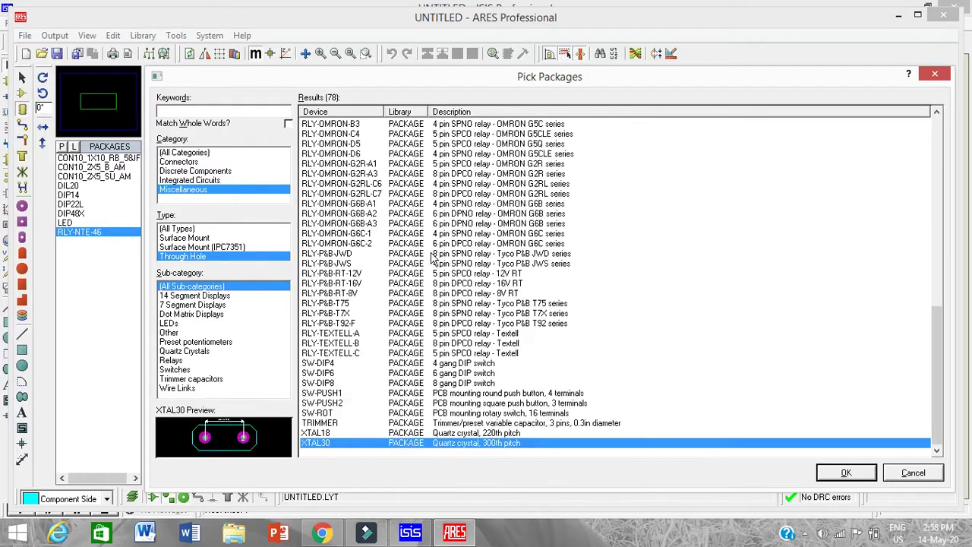
pyautogui.press('Up')
pyautogui.press('Up')
pyautogui.press('Up')
pyautogui.press('Up')
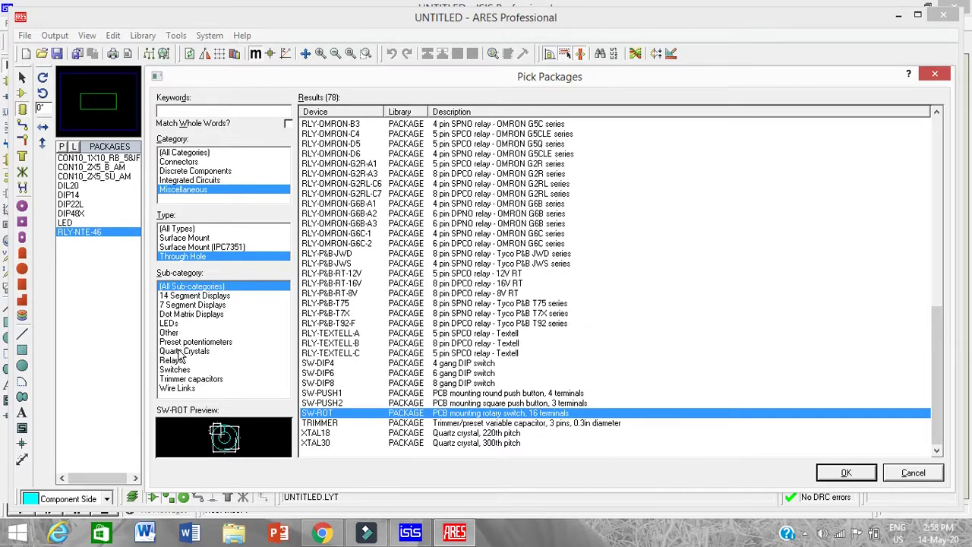
pyautogui.click(843, 474)
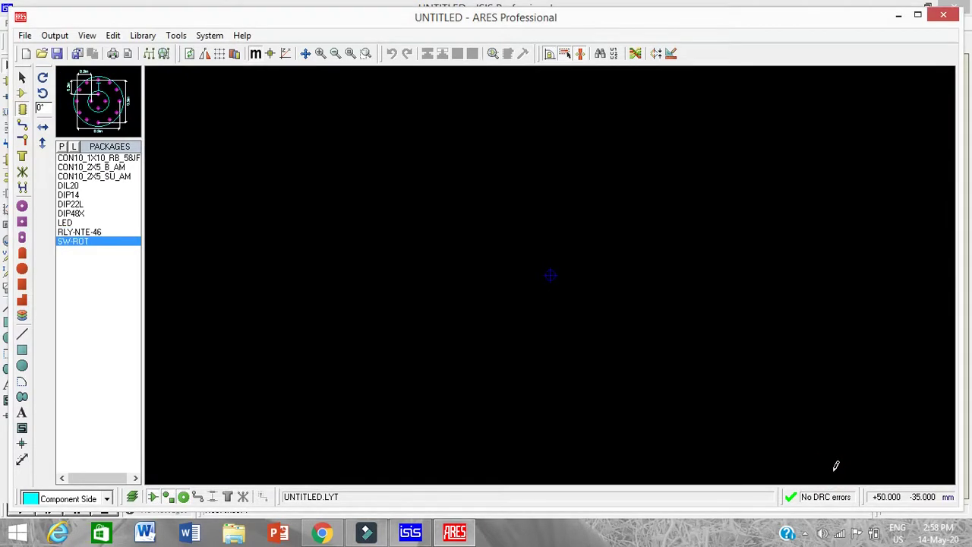
# Step: Place a DIP14 package on the board, up and to the left of the origin
pyautogui.click(80, 195)
pyautogui.click(533, 235)
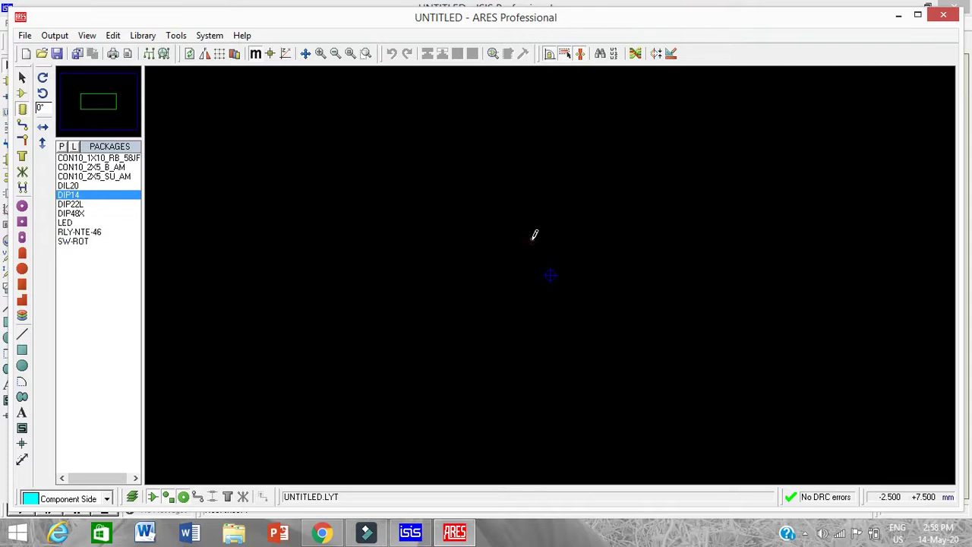
pyautogui.click(466, 232)
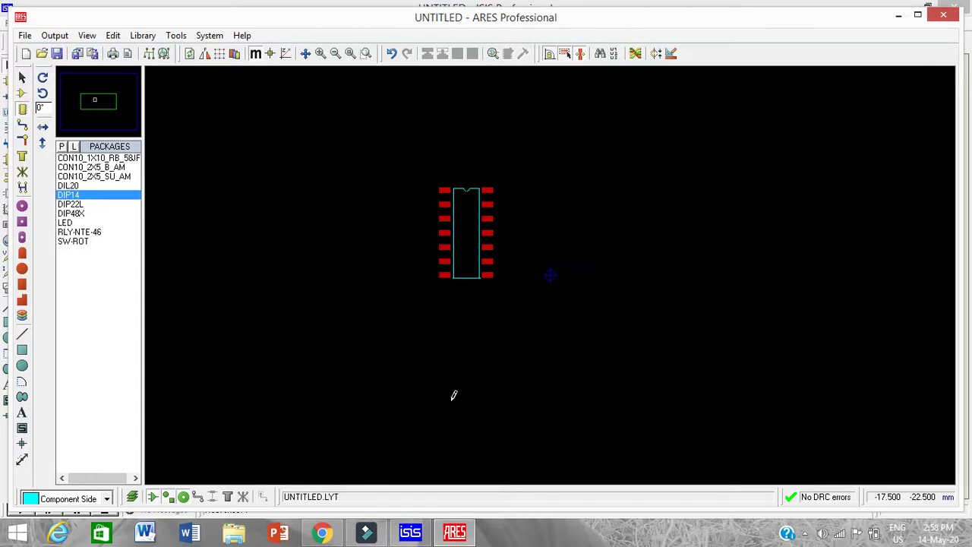
# Step: Switch to Chrome, search Google for "555 timer circuit" and view the image results
pyautogui.click(322, 532)
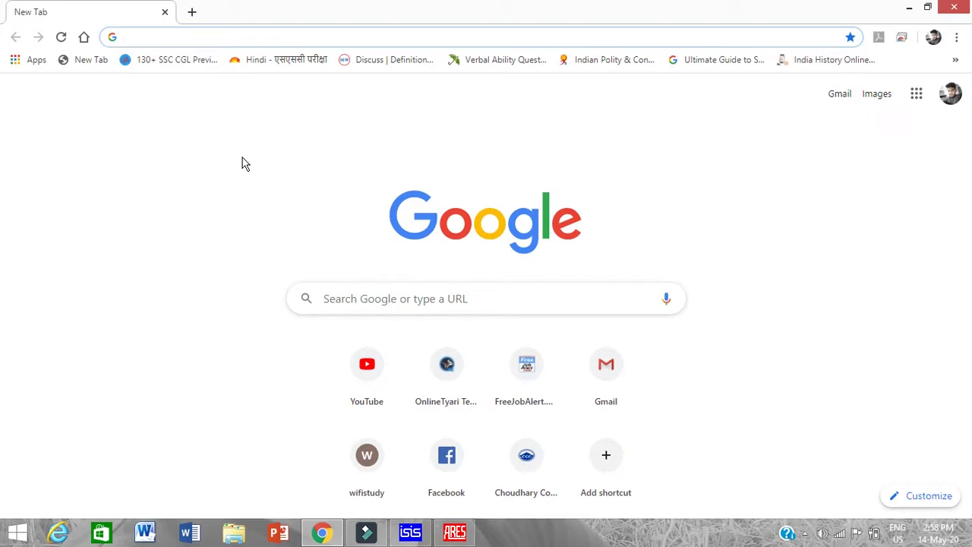
pyautogui.write('555')
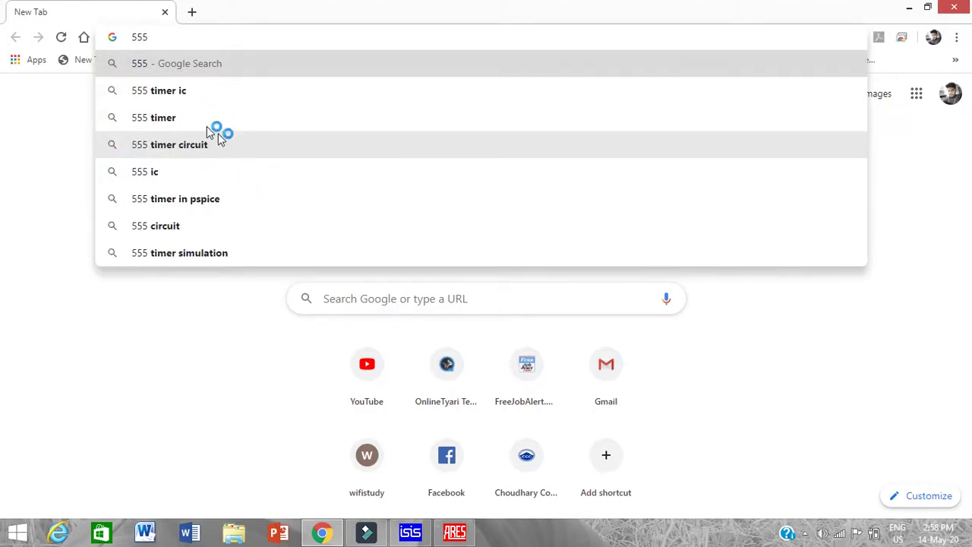
pyautogui.click(208, 144)
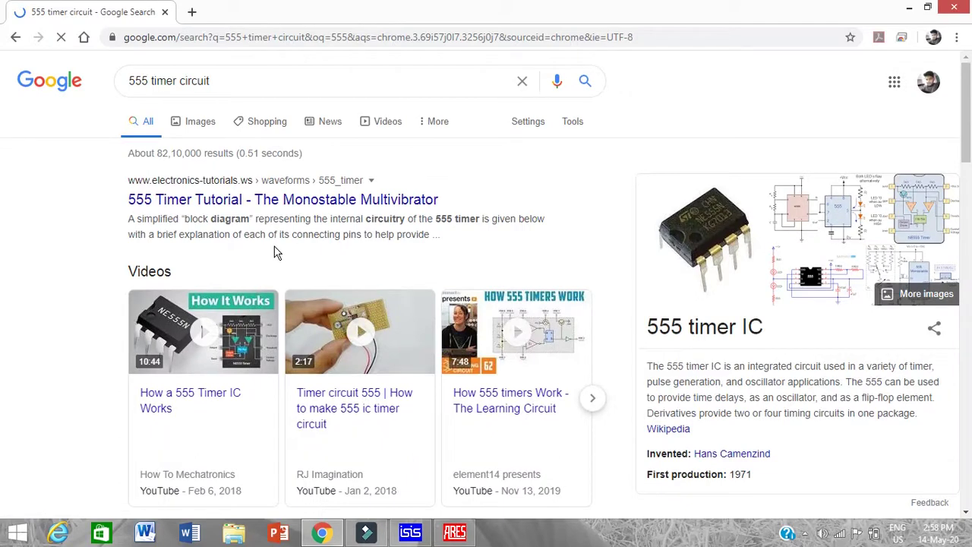
pyautogui.click(195, 123)
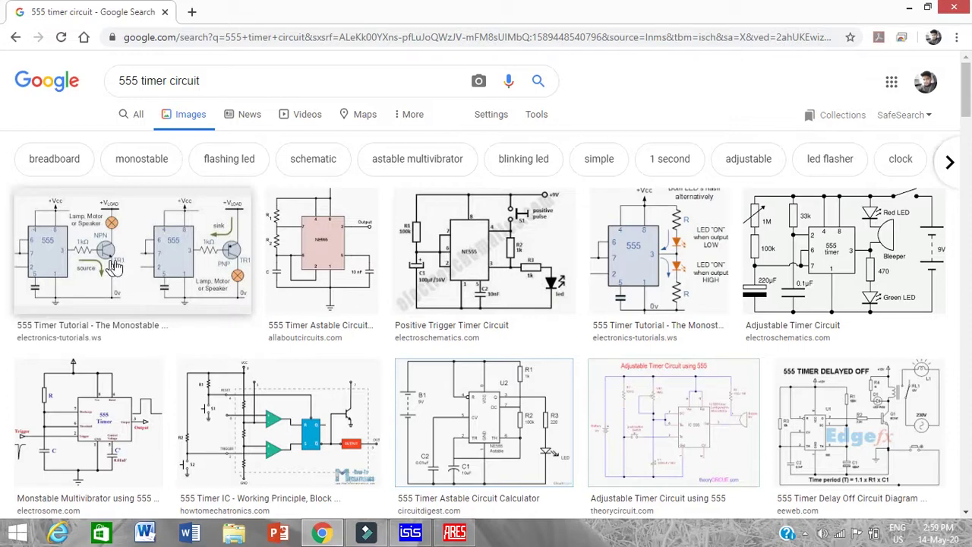
# Step: Switch back to ARES and place a C-70-30 circular through-hole pad at about X -40 mm, Y 0 mm, left of the DIP14
pyautogui.click(410, 532)
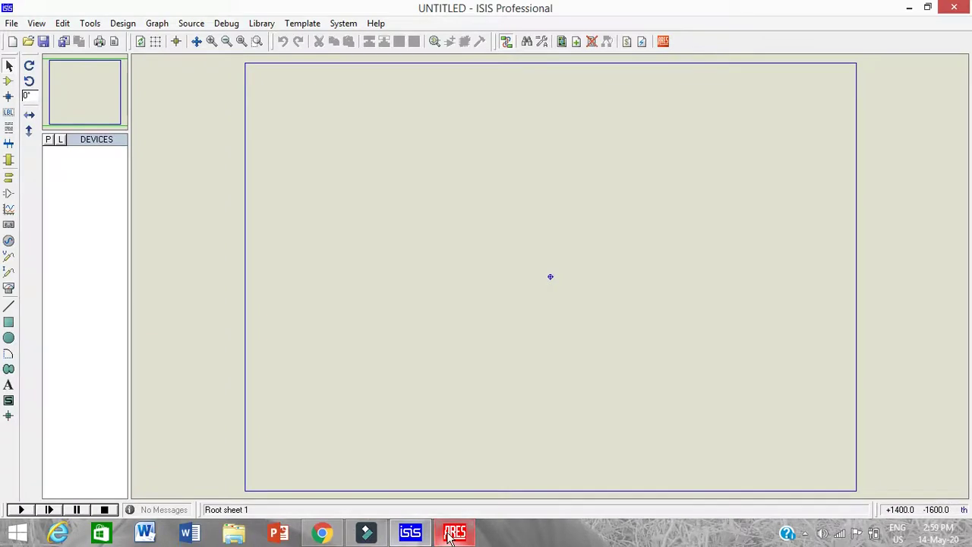
pyautogui.click(454, 533)
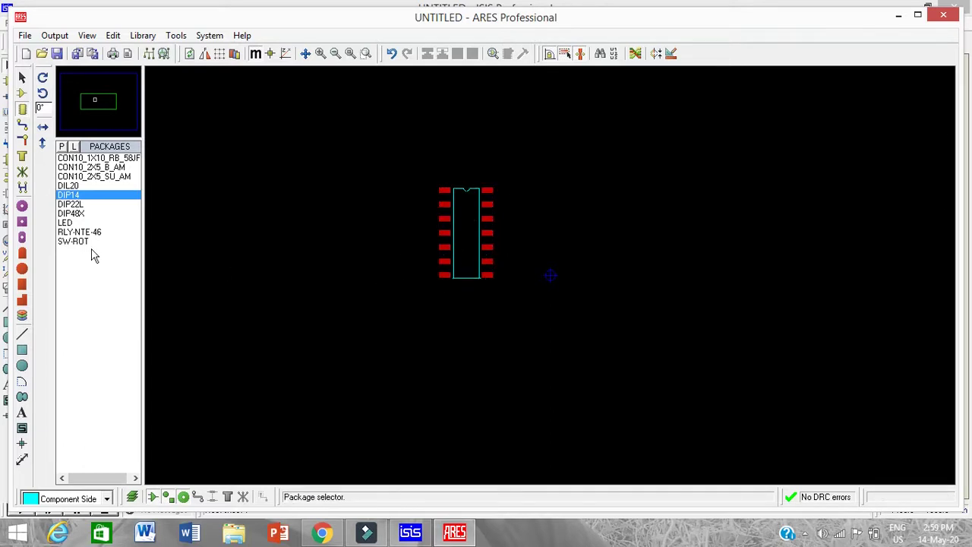
pyautogui.click(22, 206)
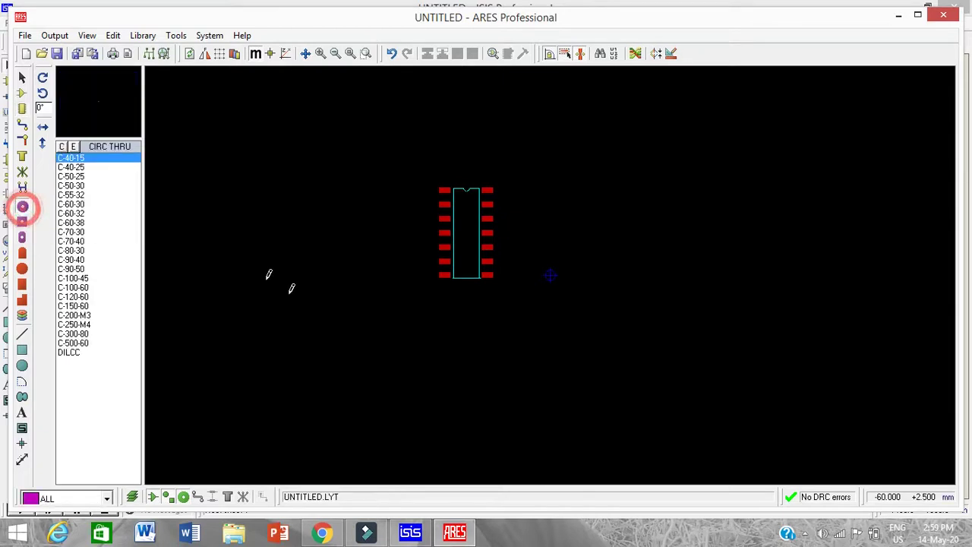
pyautogui.click(297, 274)
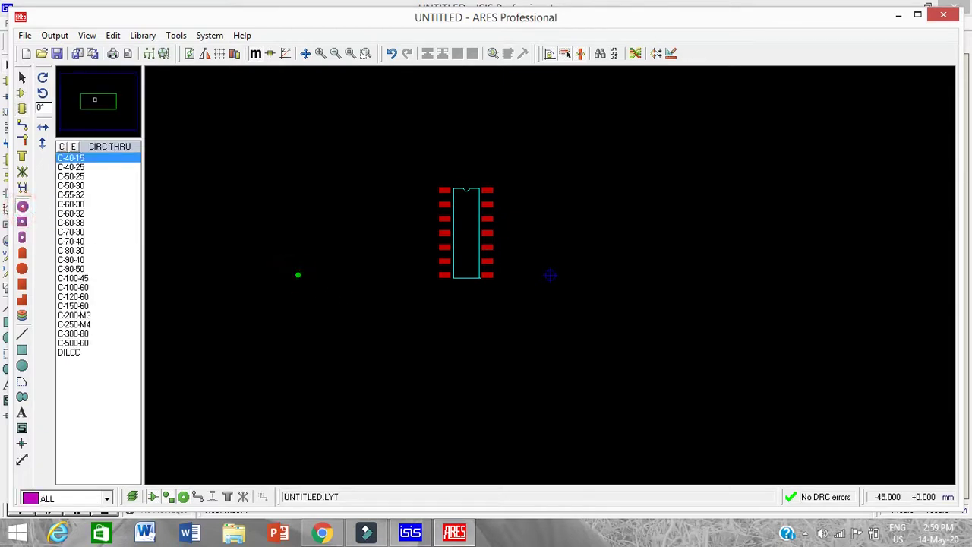
pyautogui.rightClick(313, 275)
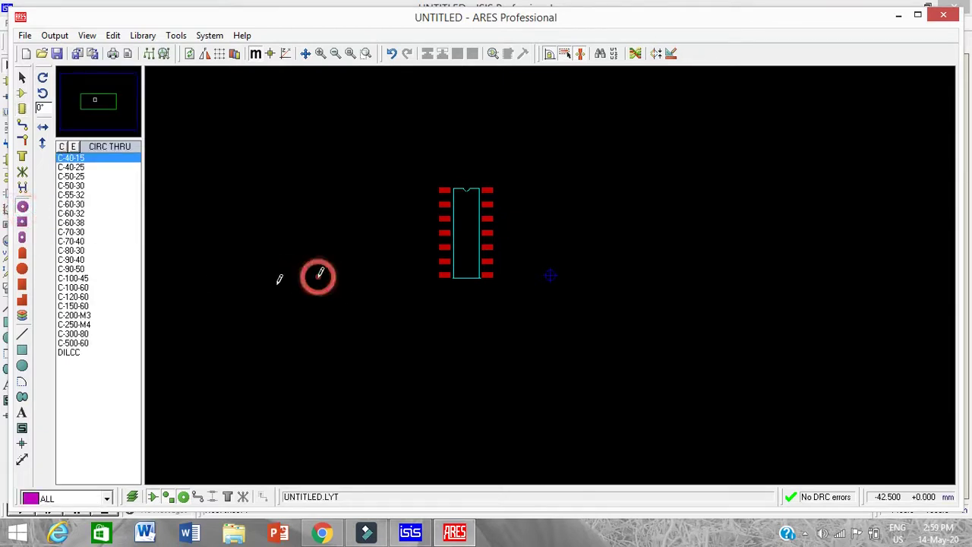
pyautogui.click(76, 232)
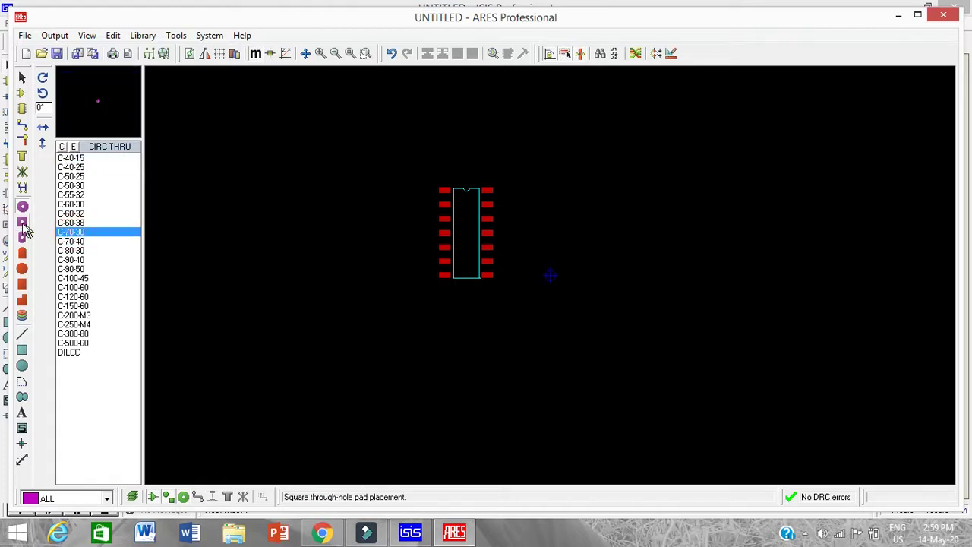
pyautogui.click(327, 274)
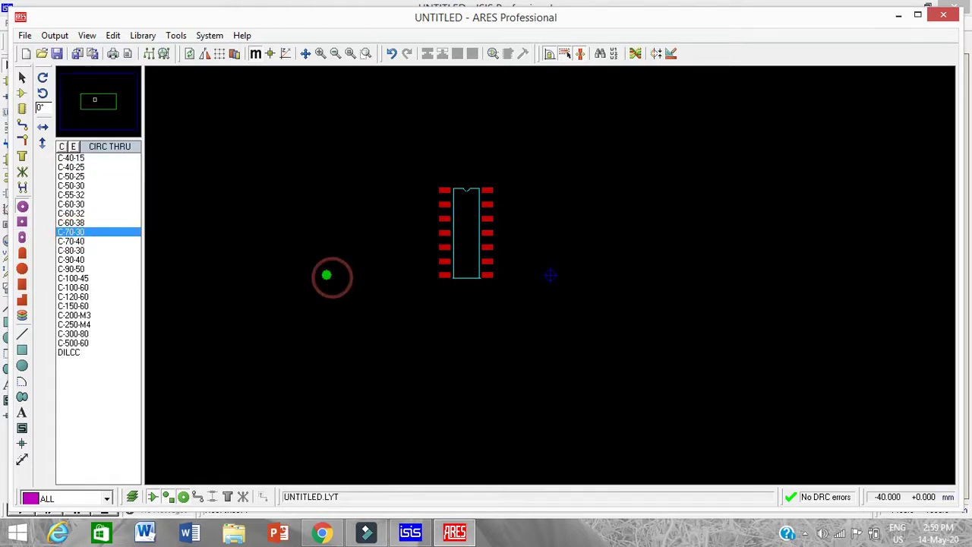
pyautogui.click(326, 277)
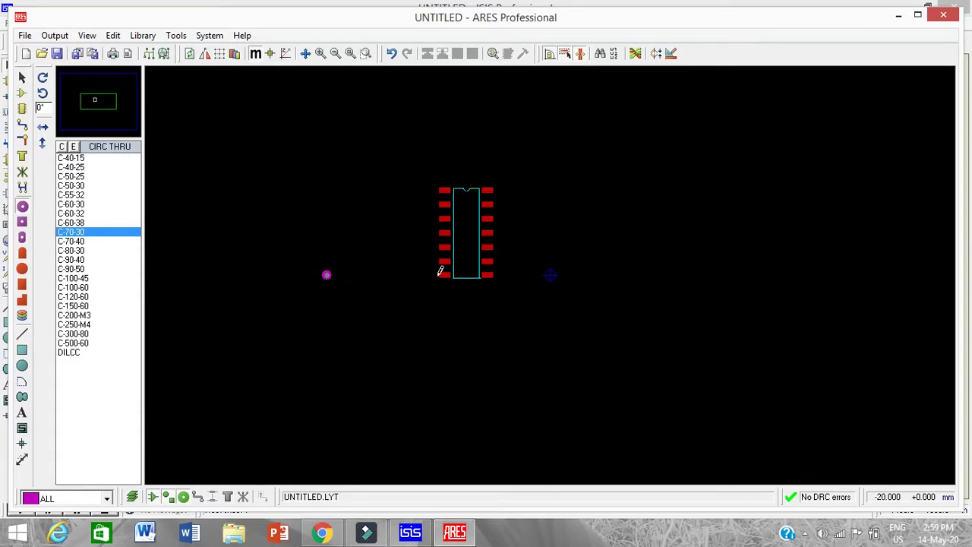
# Step: Route a DEFAULT bottom-copper trace from the circular pad to the DIP14's lower-left pin and dismiss the Windows activation screen
pyautogui.rightClick(387, 258)
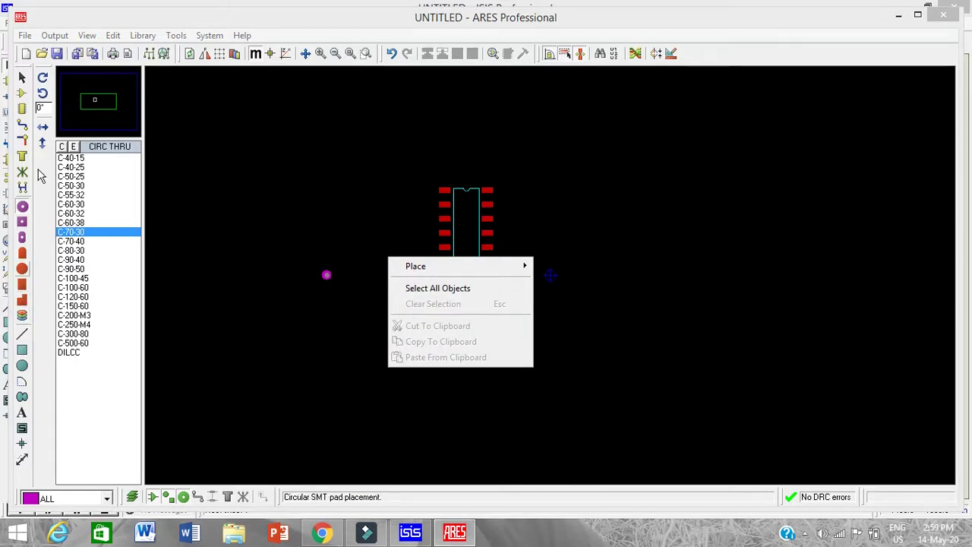
pyautogui.click(22, 126)
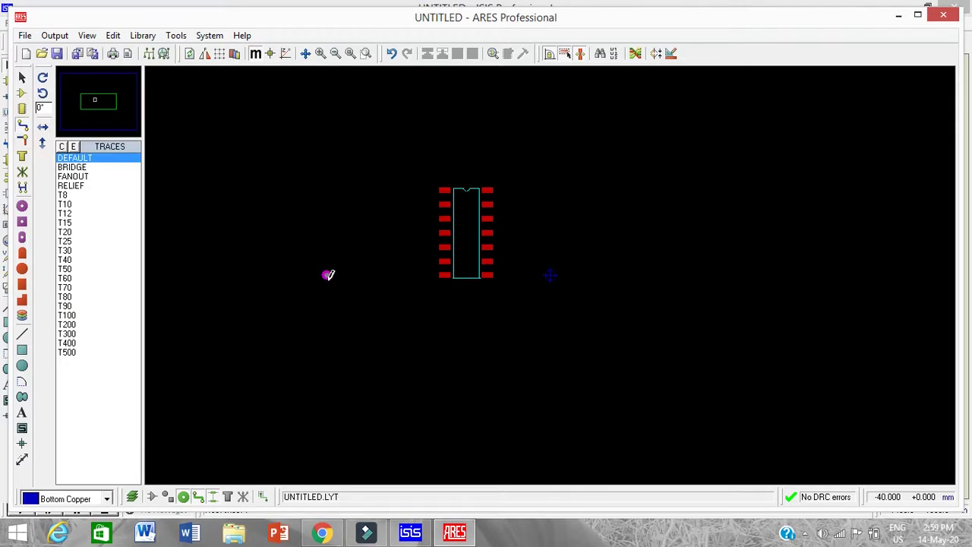
pyautogui.click(326, 275)
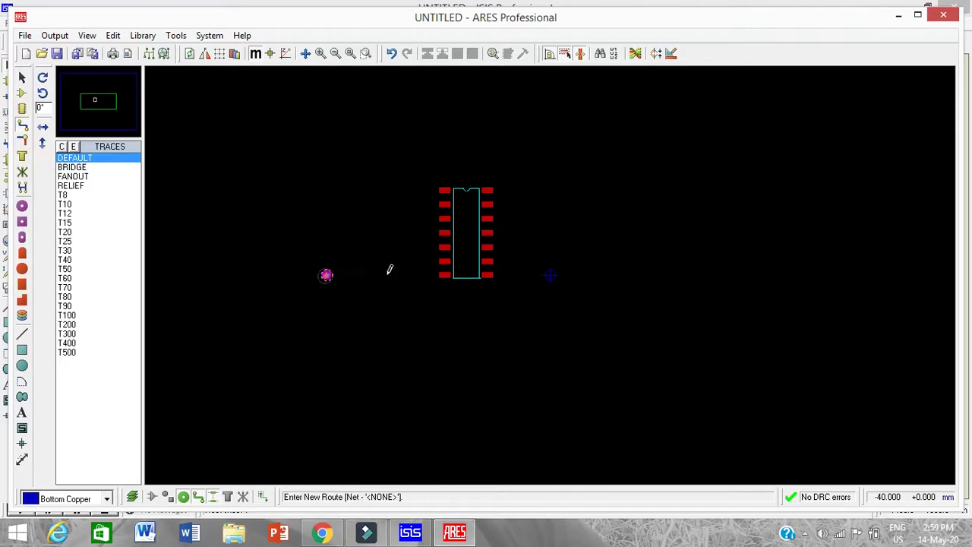
pyautogui.click(444, 275)
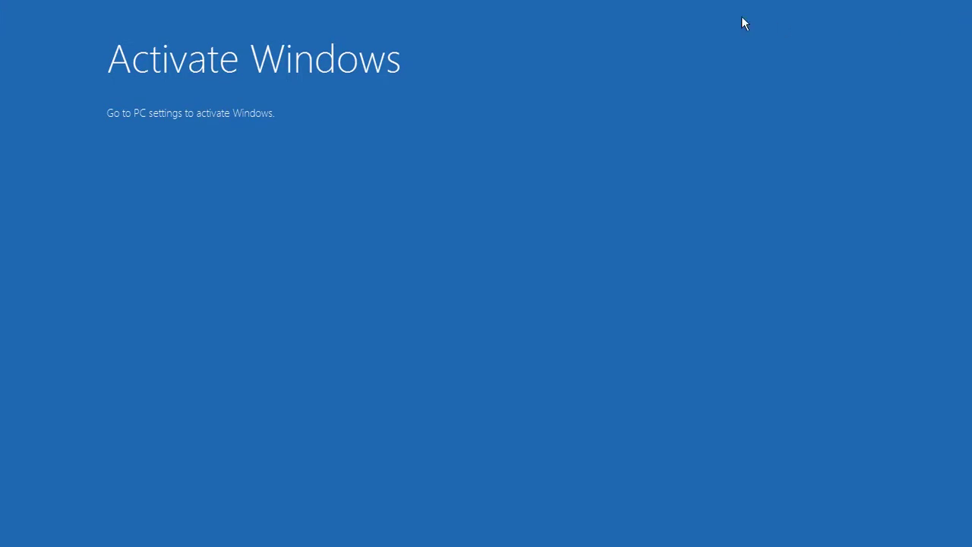
pyautogui.click(379, 156)
pyautogui.click(959, 11)
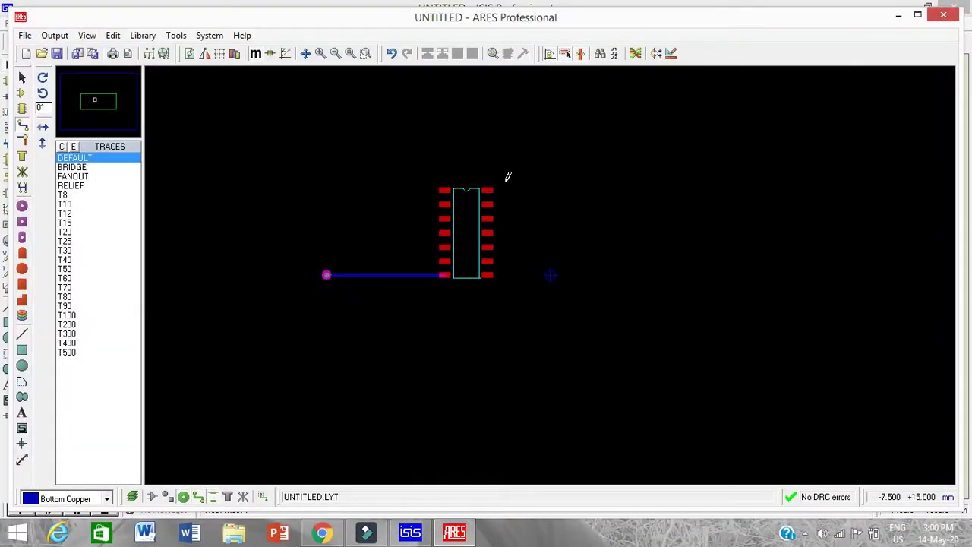
# Step: Place a second C-70-30 circular through-hole pad 5 mm directly below the first one
pyautogui.click(22, 205)
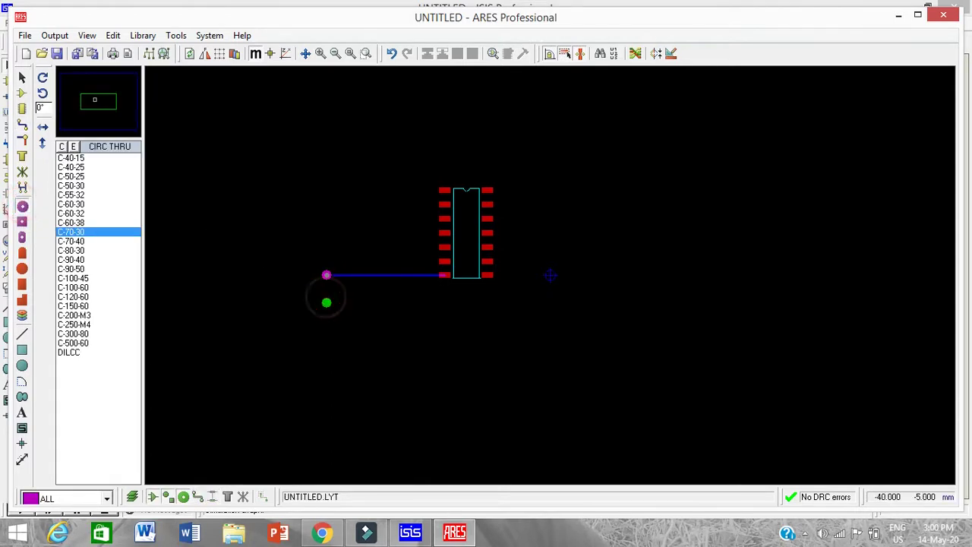
pyautogui.click(327, 302)
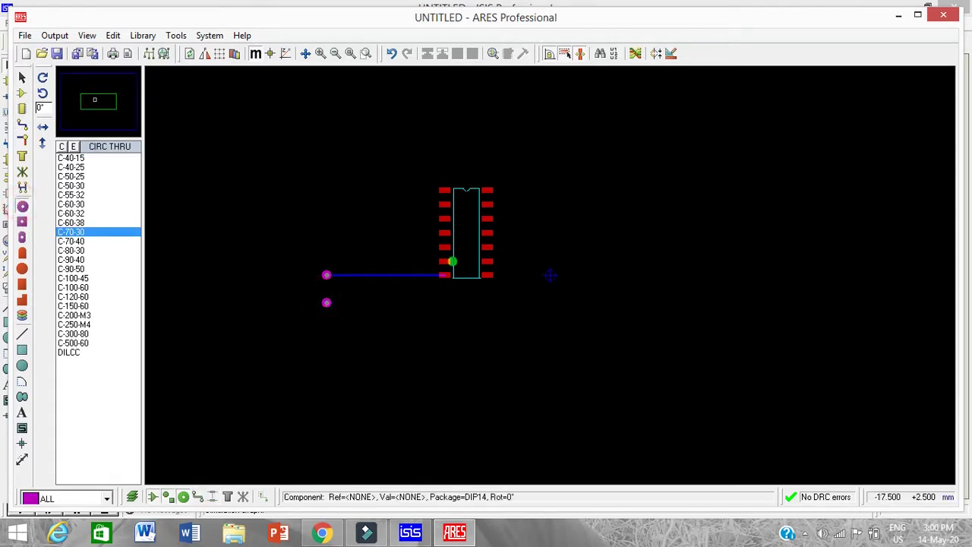
# Step: Route a DEFAULT bottom-copper trace from the DIP14's upper-right pin around X 5 mm, down to Y -5 mm, and back to the lower circular pad
pyautogui.click(22, 141)
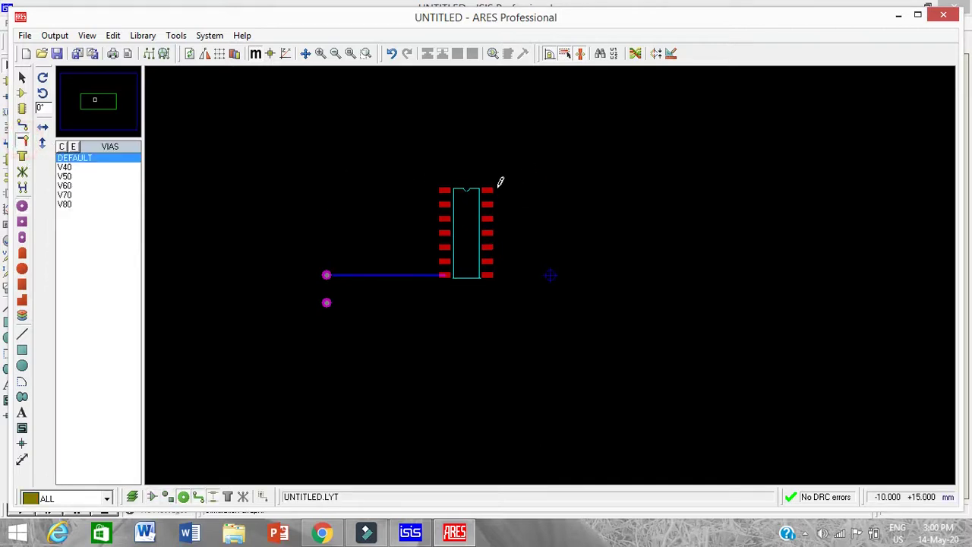
pyautogui.moveTo(497, 186); pyautogui.dragTo(560, 190)
pyautogui.click(22, 128)
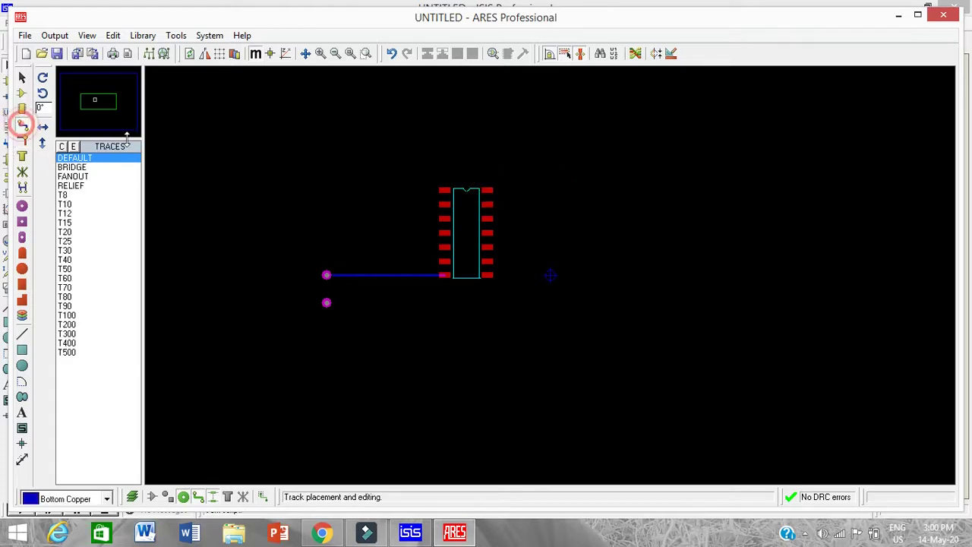
pyautogui.click(493, 189)
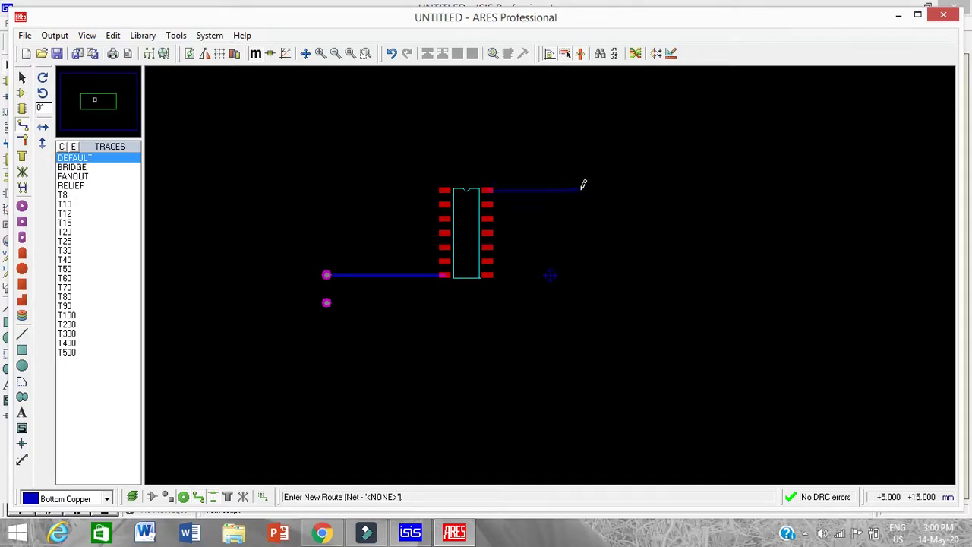
pyautogui.click(577, 189)
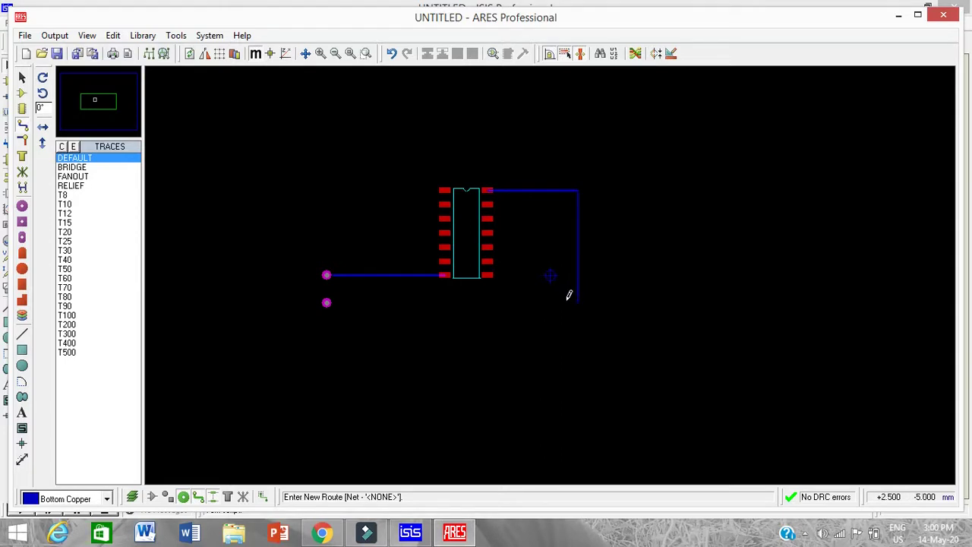
pyautogui.click(328, 302)
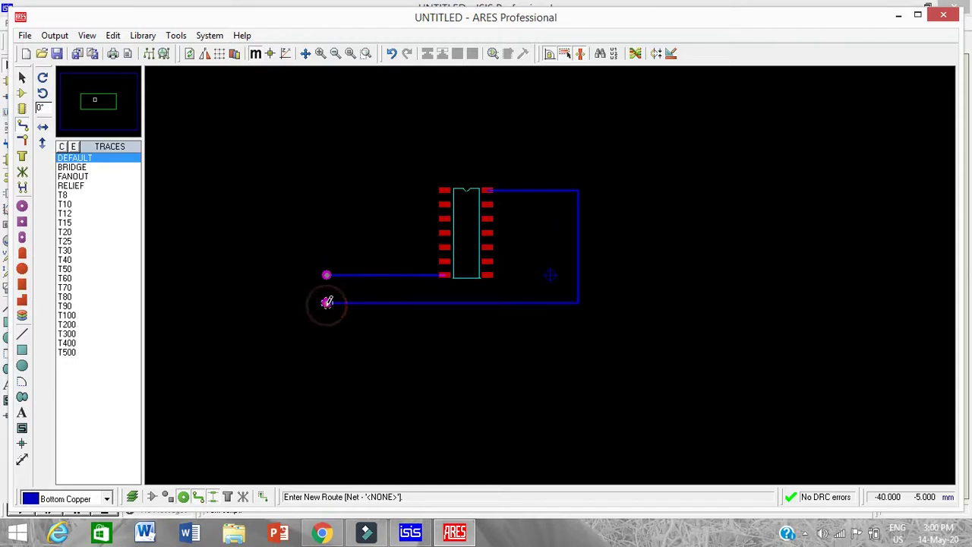
pyautogui.click(581, 254)
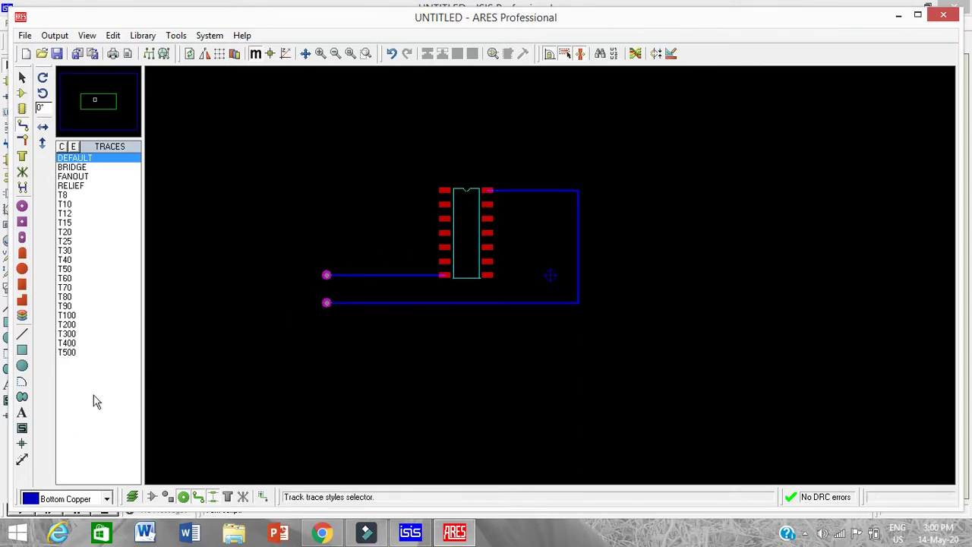
# Step: Place the text "+" on the Top Silk layer beside the upper circular pad and try to move it upward
pyautogui.click(21, 412)
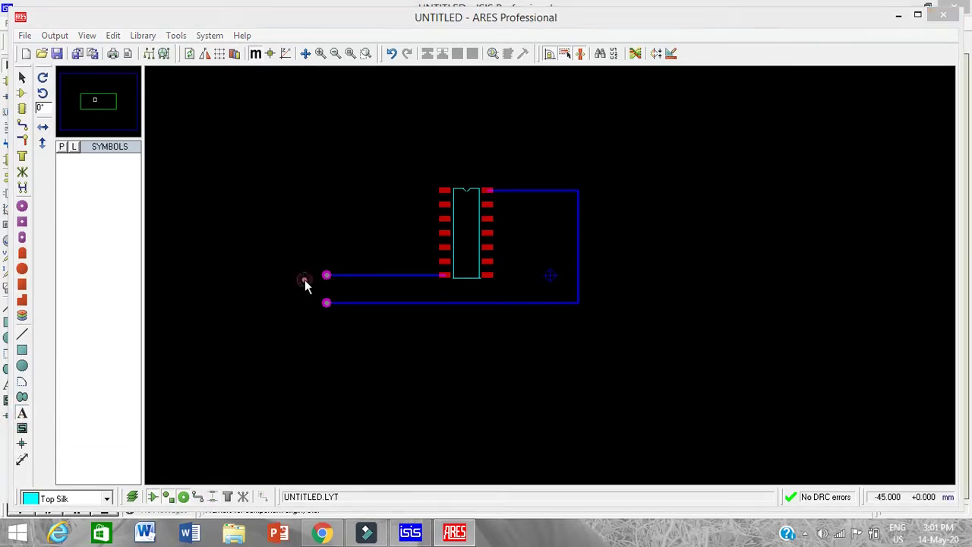
pyautogui.click(304, 280)
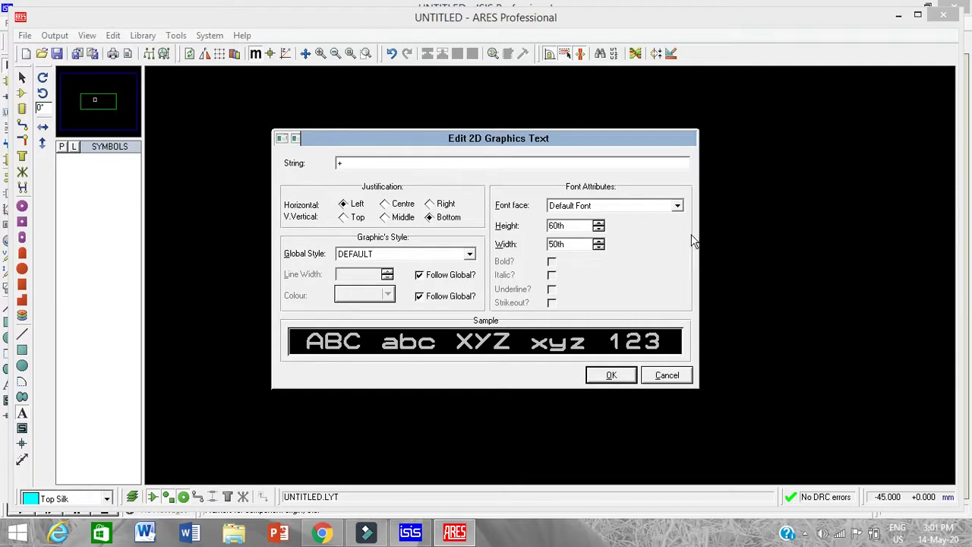
pyautogui.click(612, 374)
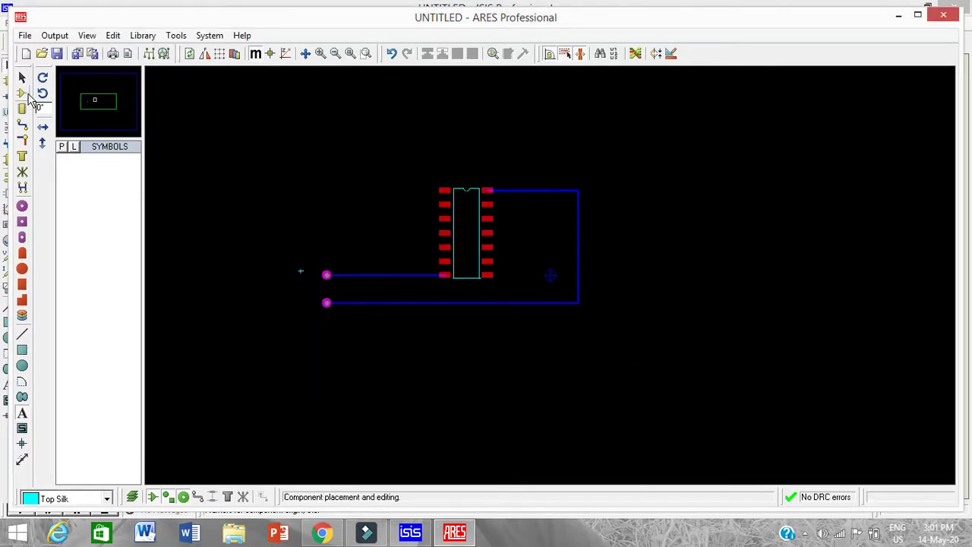
pyautogui.click(22, 78)
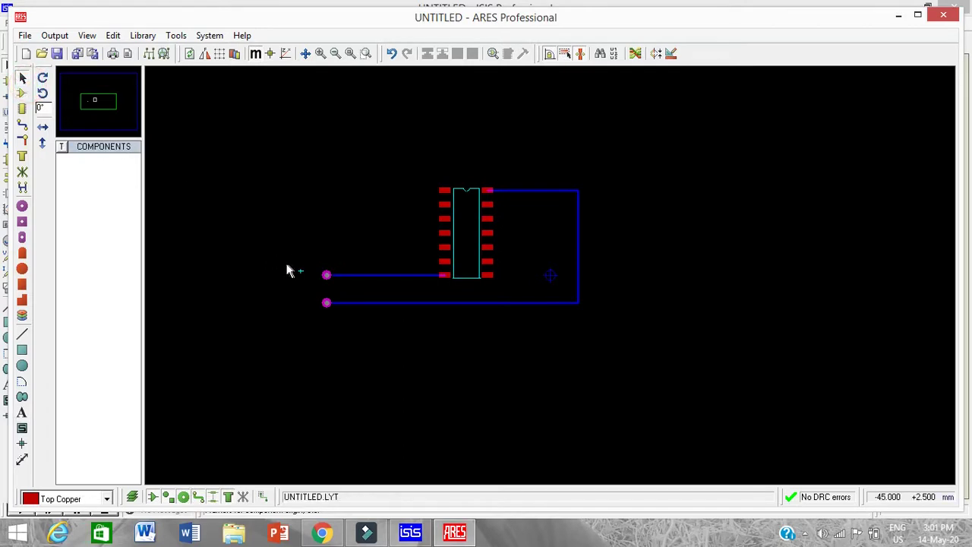
pyautogui.click(289, 266)
pyautogui.moveTo(299, 268); pyautogui.dragTo(301, 247)
pyautogui.click(351, 242)
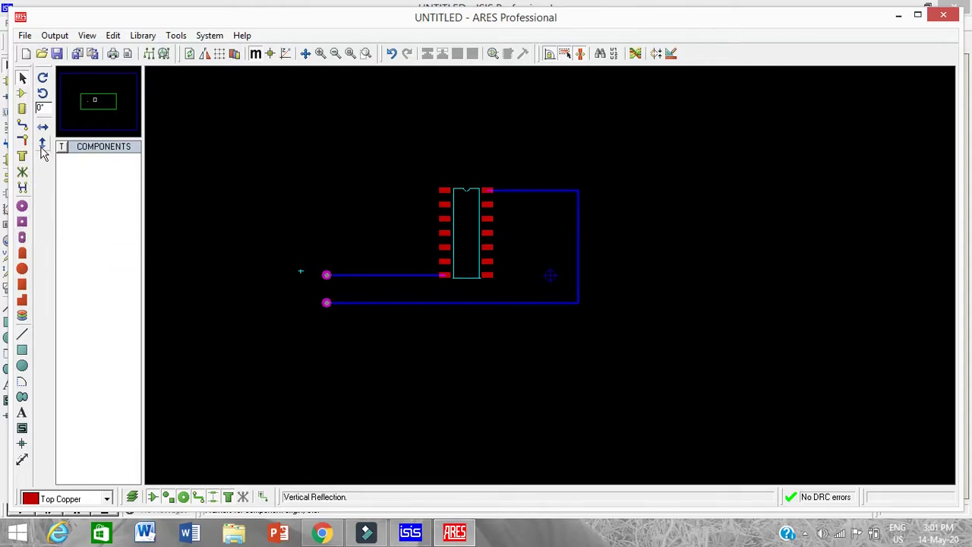
# Step: Set a rectangular output area enclosing the DIP14, both circular pads and the traces
pyautogui.click(47, 28)
pyautogui.click(63, 37)
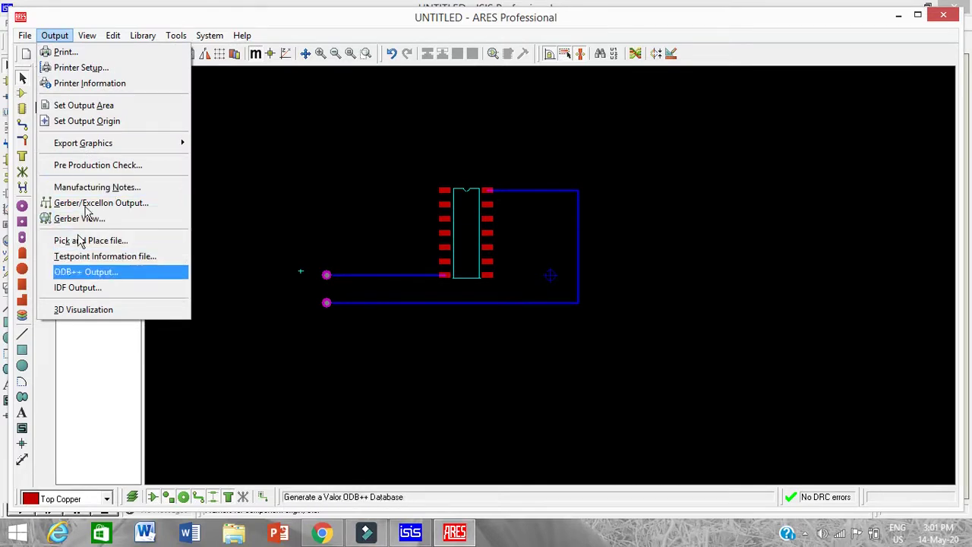
pyautogui.click(101, 108)
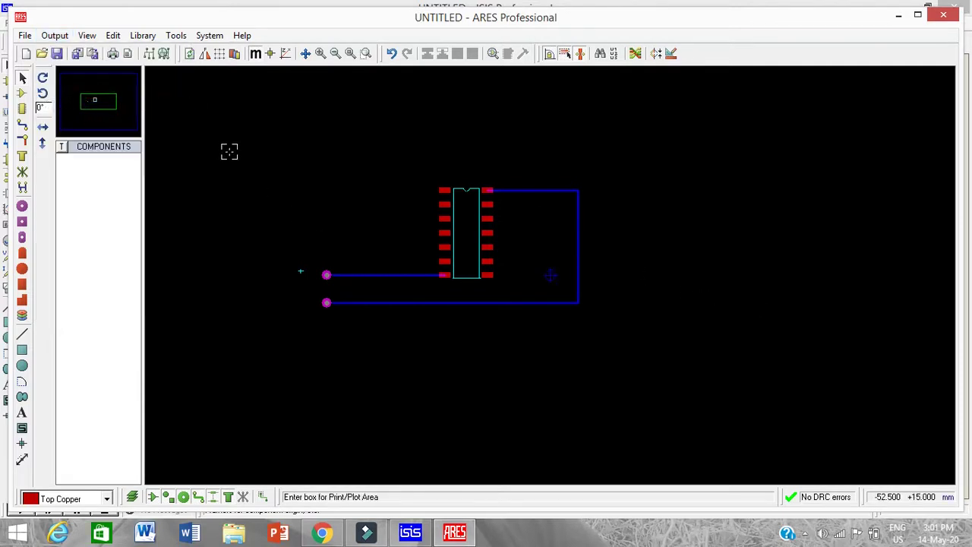
pyautogui.moveTo(228, 123); pyautogui.dragTo(631, 346)
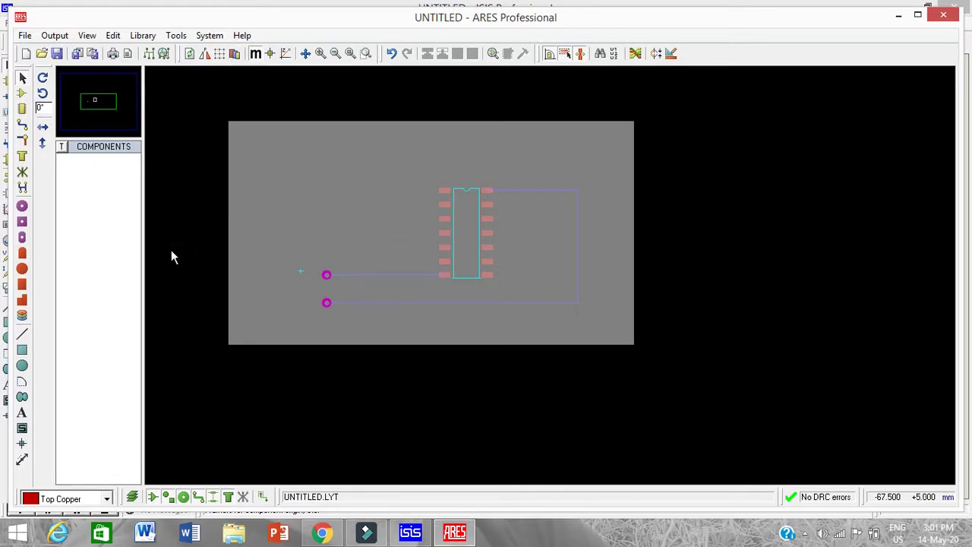
# Step: Undo the "+" text, the outer trace and the lower pad, and redo only the pad and trace
pyautogui.hotkey('ctrl', 'z')
pyautogui.hotkey('ctrl', 'z')
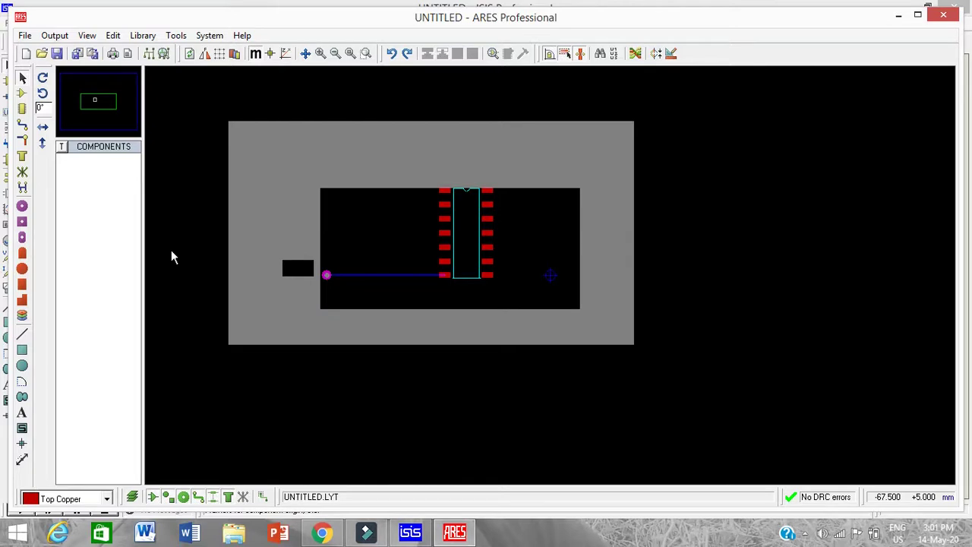
pyautogui.hotkey('ctrl', 'z')
pyautogui.click(170, 251)
pyautogui.hotkey('ctrl', 'y')
pyautogui.hotkey('ctrl', 'y')
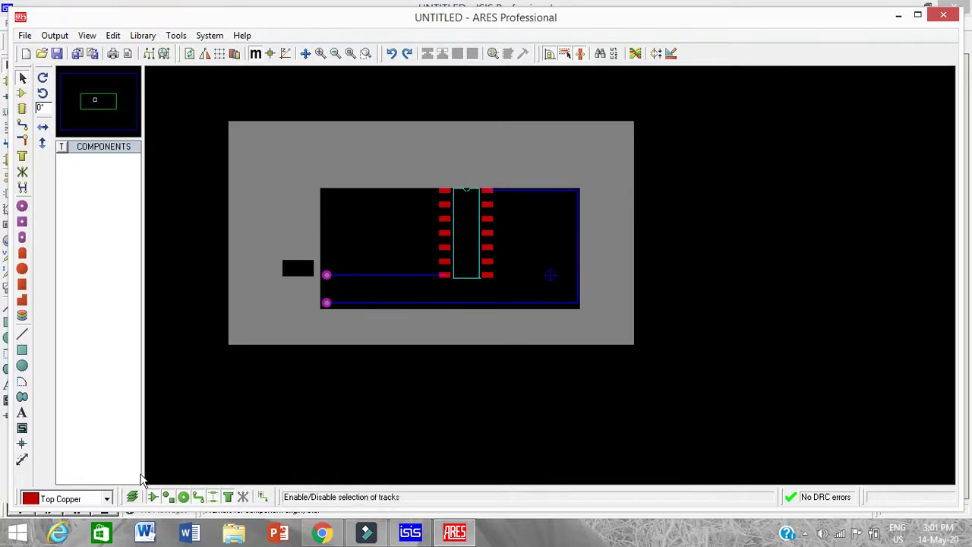
pyautogui.click(107, 499)
pyautogui.click(108, 499)
pyautogui.click(107, 499)
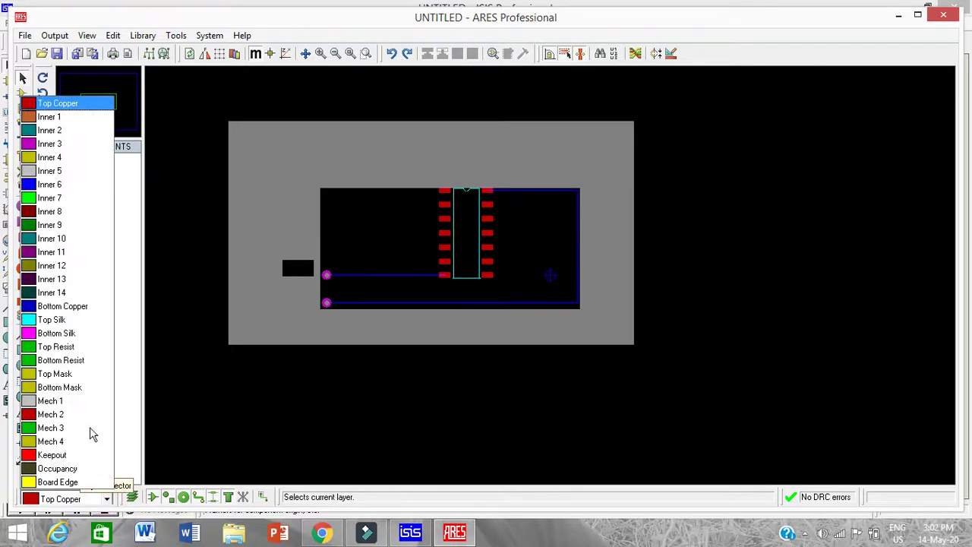
pyautogui.click(84, 503)
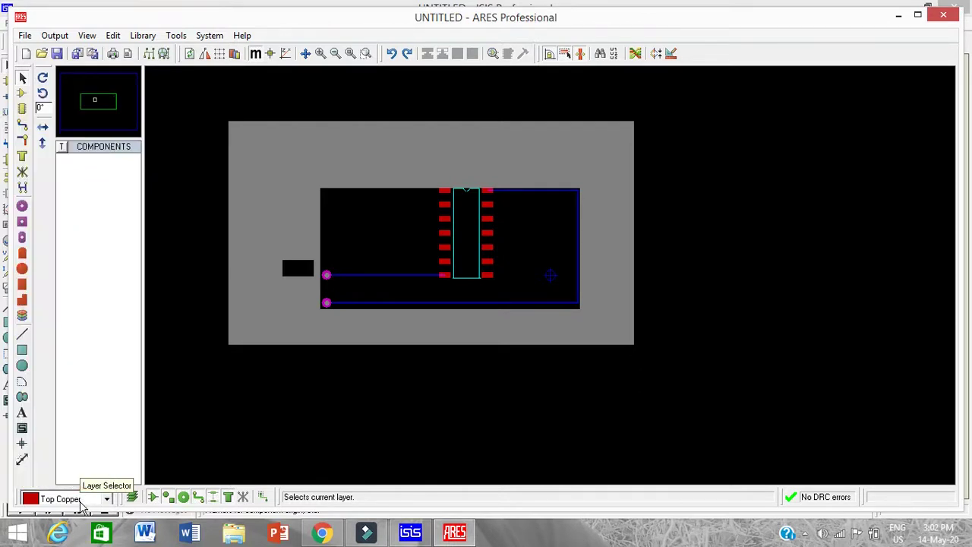
pyautogui.click(172, 497)
pyautogui.click(300, 413)
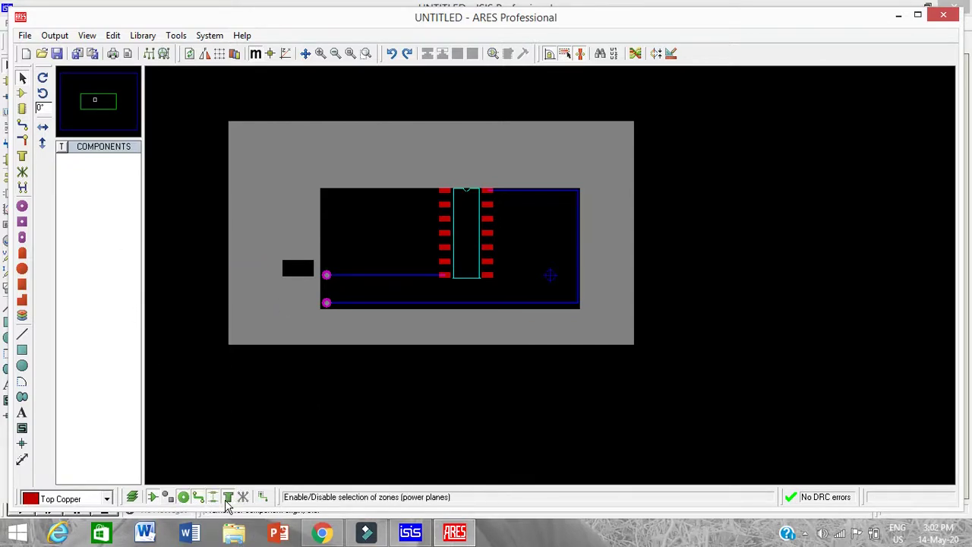
# Step: Open the board's 3D visualization, examine the DIP14, pads and traces, and close the 3D window
pyautogui.click(175, 35)
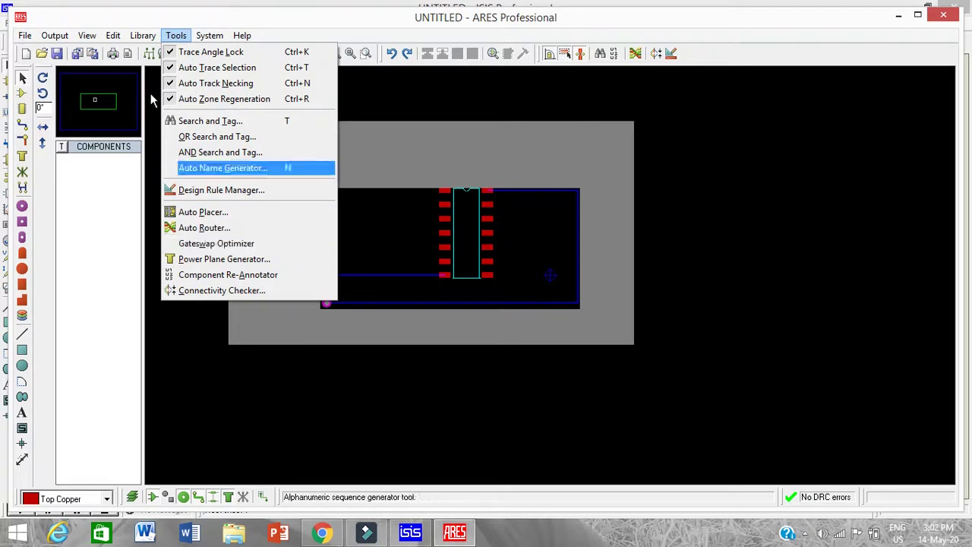
pyautogui.moveTo(59, 38)
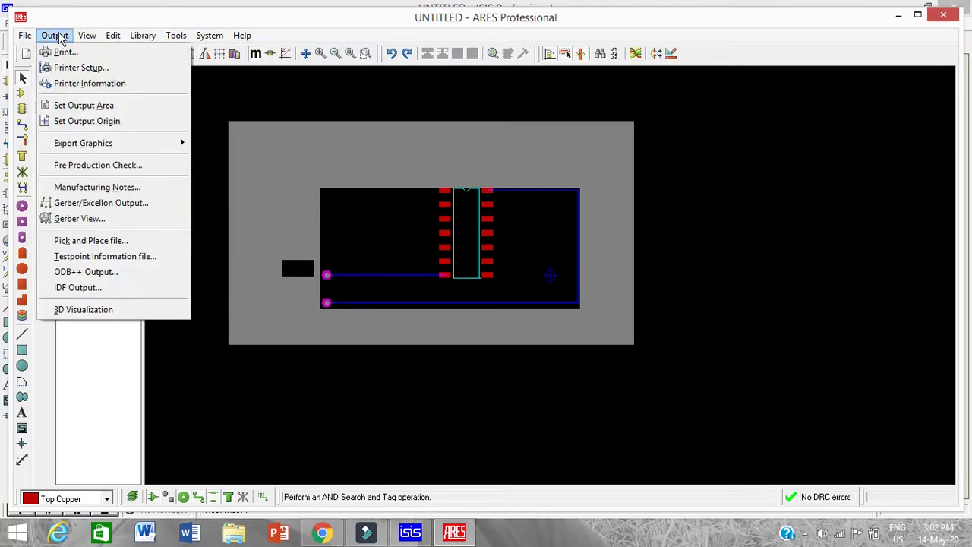
pyautogui.click(99, 312)
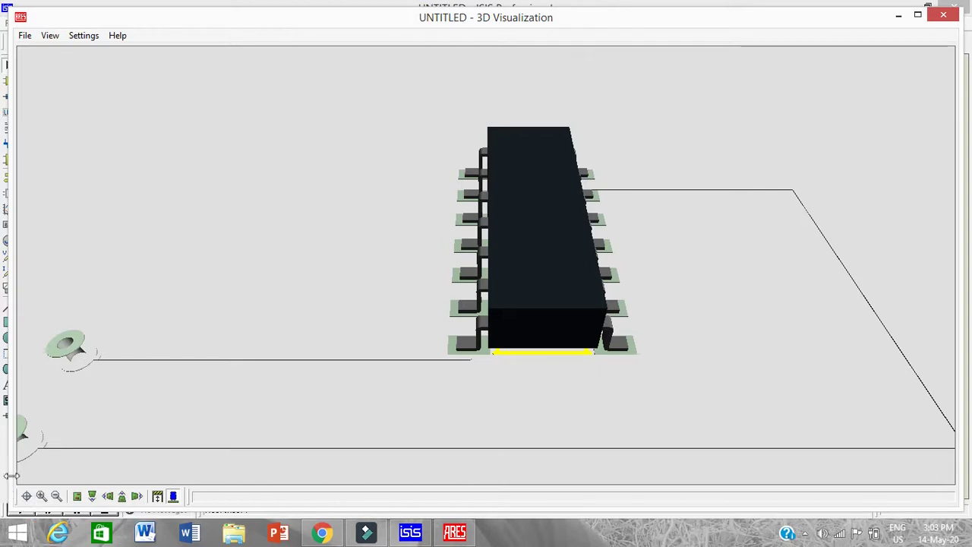
pyautogui.click(27, 36)
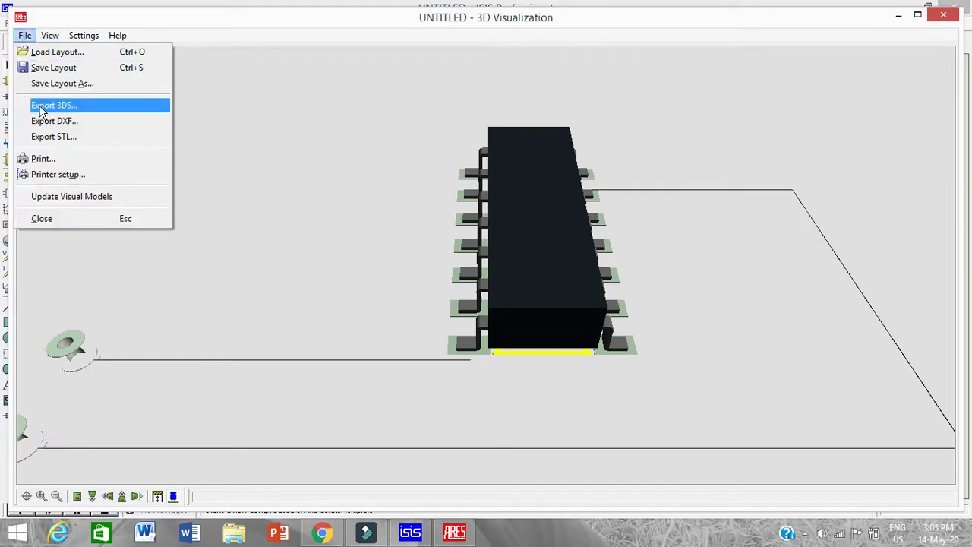
pyautogui.click(83, 36)
pyautogui.moveTo(23, 36)
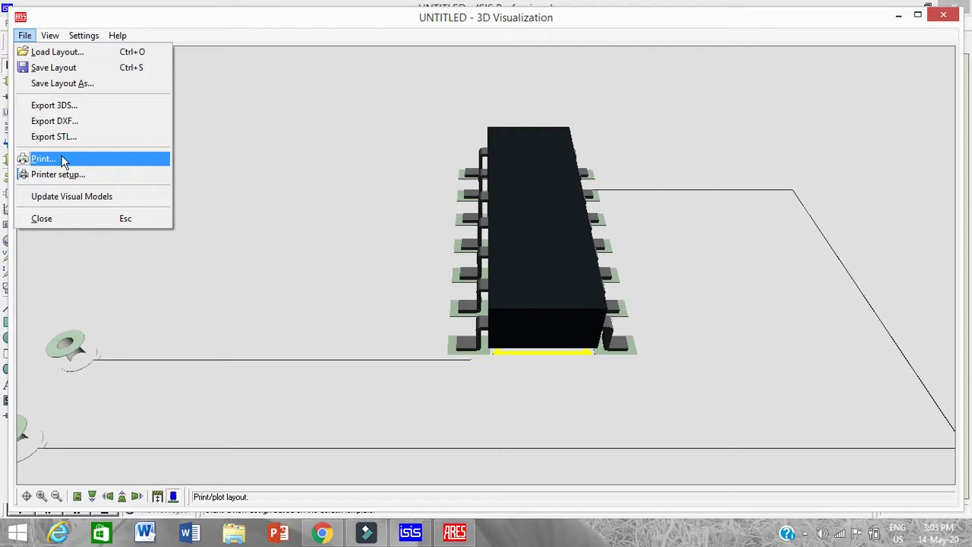
pyautogui.click(276, 195)
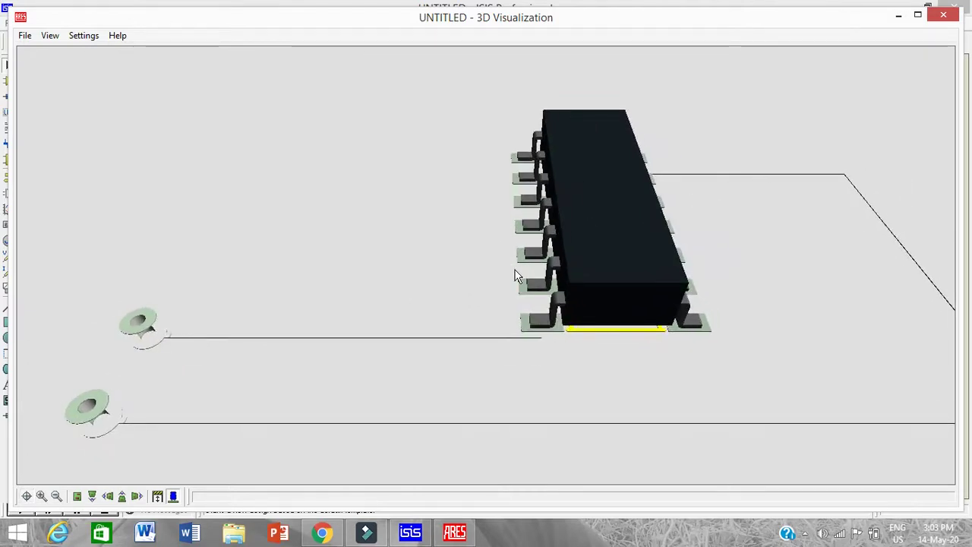
pyautogui.click(942, 17)
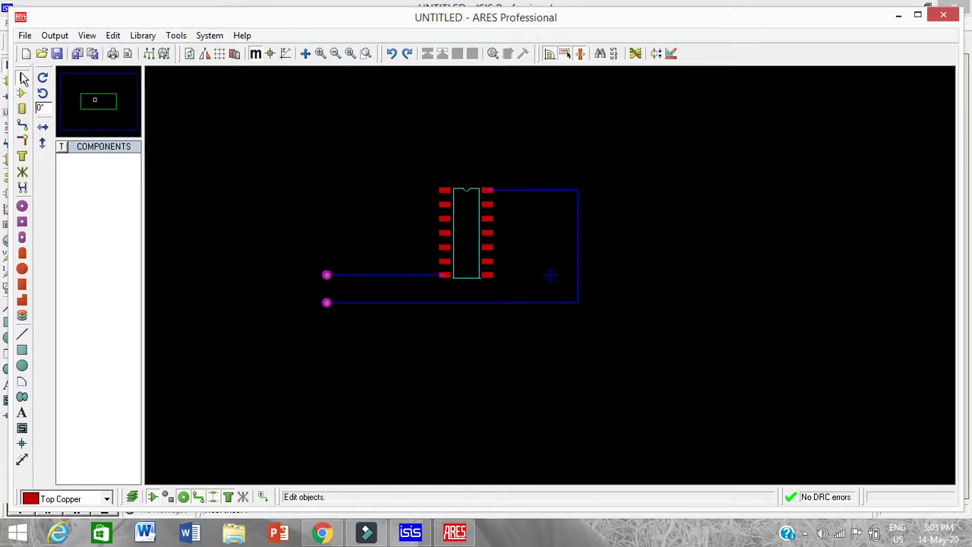
pyautogui.click(22, 93)
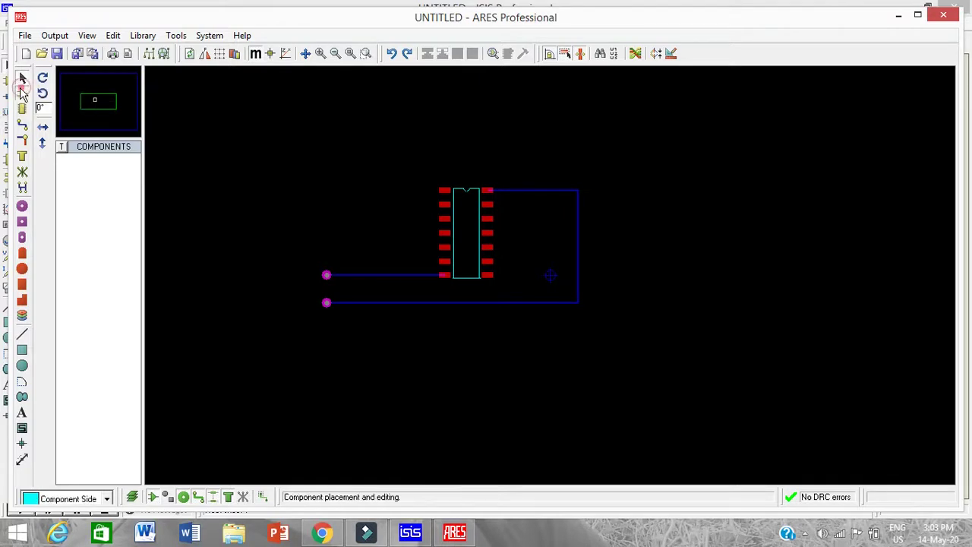
pyautogui.click(61, 146)
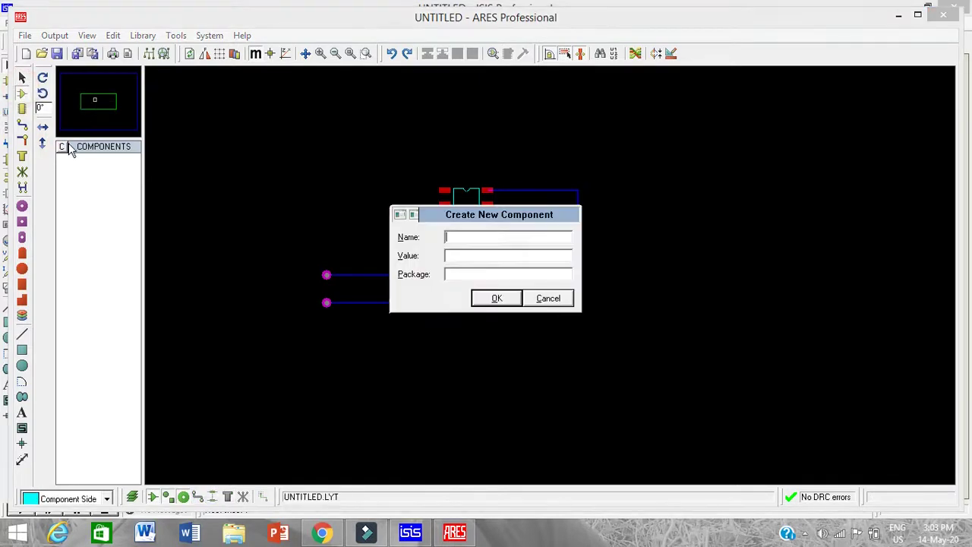
pyautogui.click(548, 298)
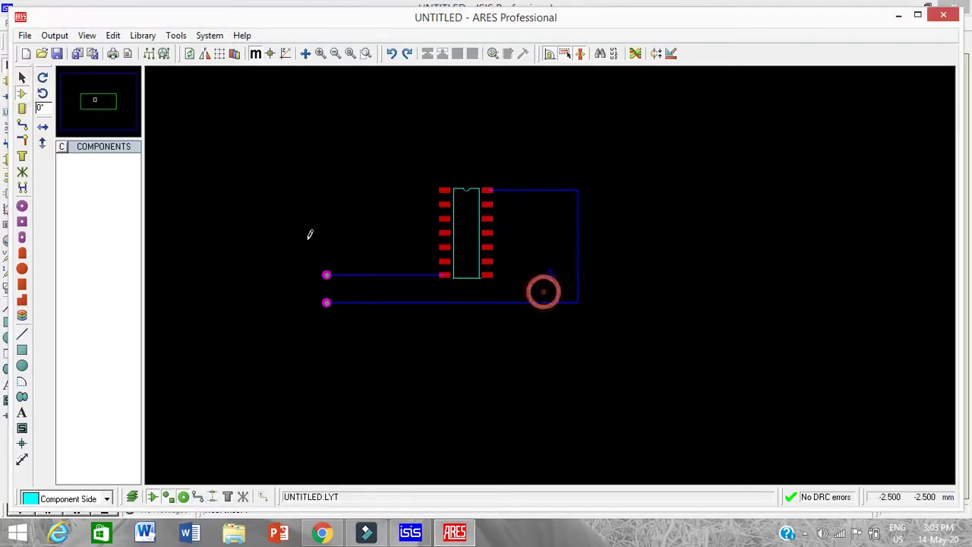
# Step: Place an LED package to the left of the two circular pads
pyautogui.click(22, 108)
pyautogui.click(70, 204)
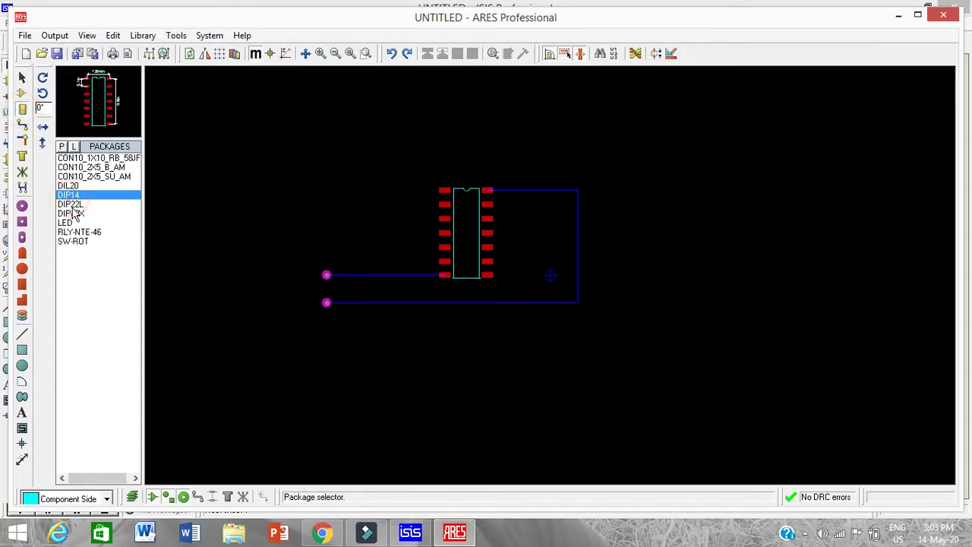
pyautogui.click(67, 222)
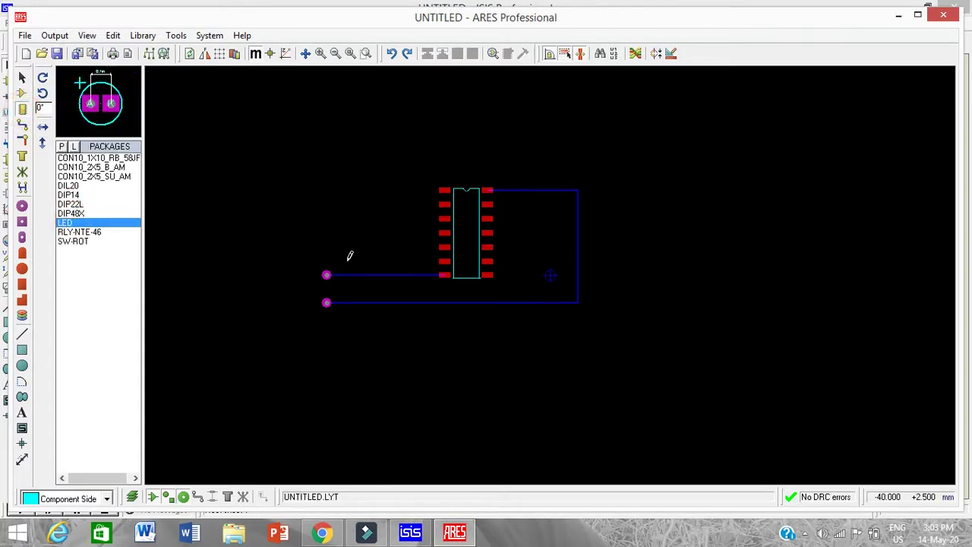
pyautogui.click(276, 285)
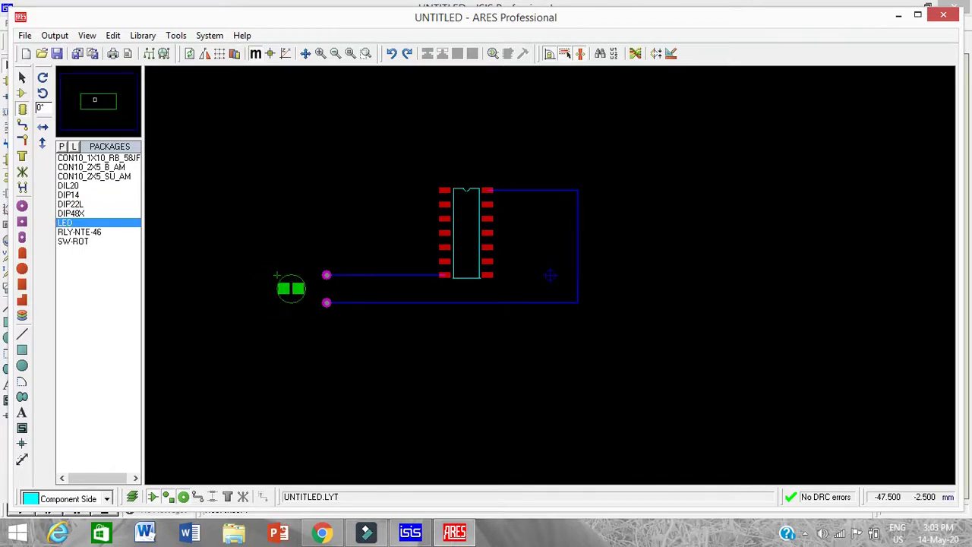
pyautogui.click(277, 287)
# Step: Rotate the LED package clockwise and move it slightly closer to the two circular pads
pyautogui.moveTo(241, 261); pyautogui.dragTo(296, 343)
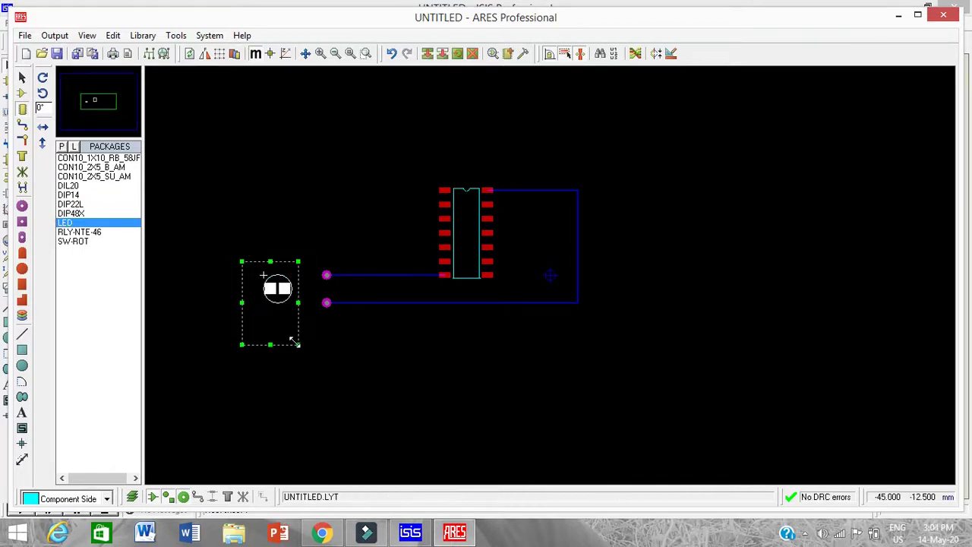
pyautogui.rightClick(297, 272)
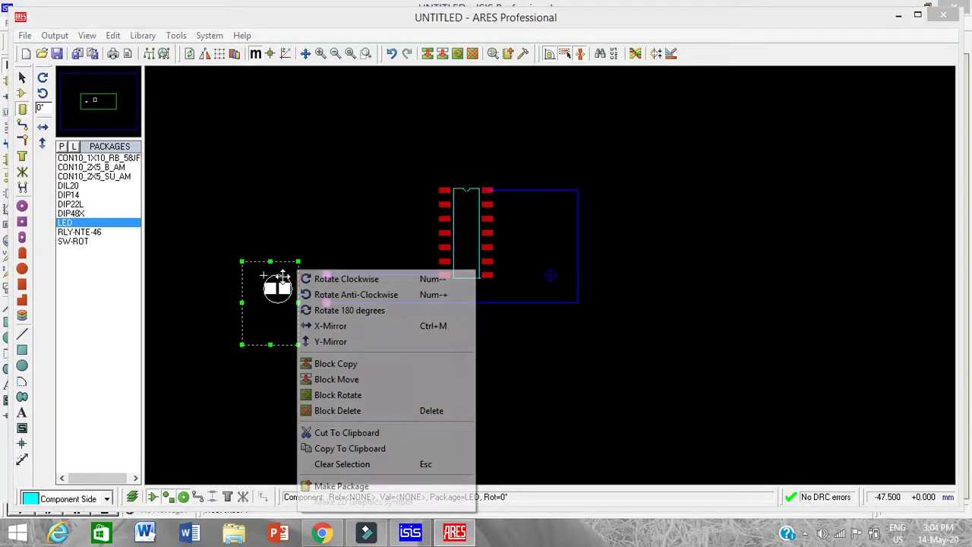
pyautogui.click(345, 280)
pyautogui.moveTo(292, 312); pyautogui.dragTo(303, 288)
pyautogui.click(382, 339)
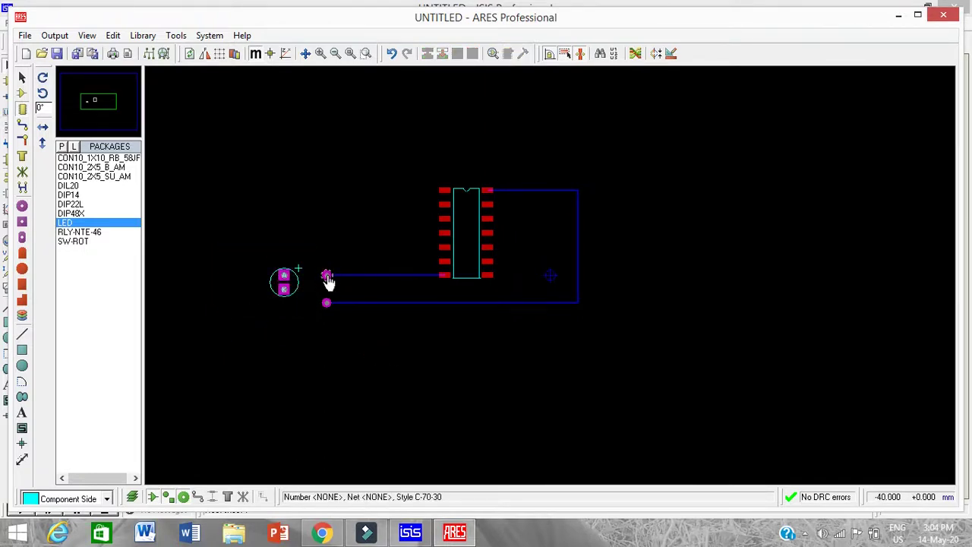
# Step: Route DEFAULT bottom-copper traces from the upper circular pad to the LED's upper pad and from the lower circular pad to its lower pad
pyautogui.click(23, 127)
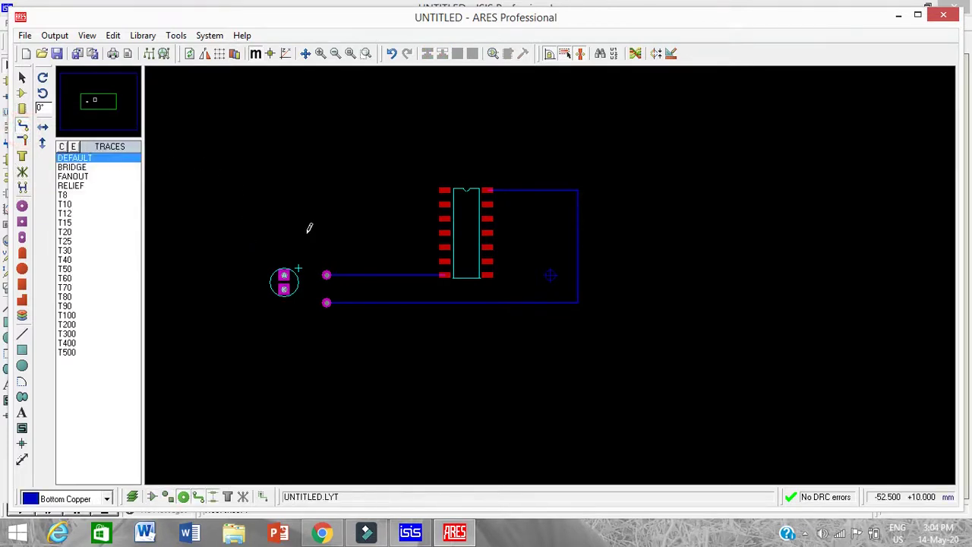
pyautogui.click(327, 274)
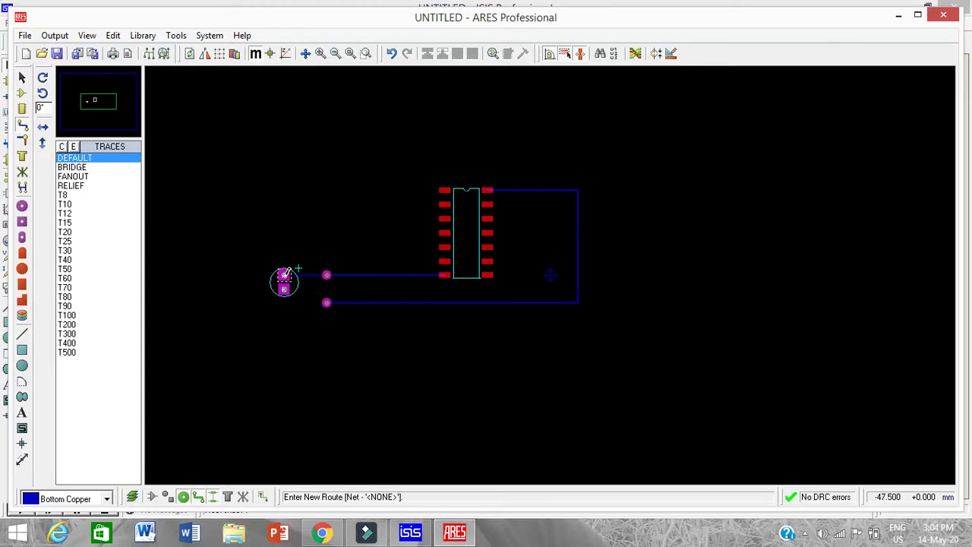
pyautogui.click(285, 275)
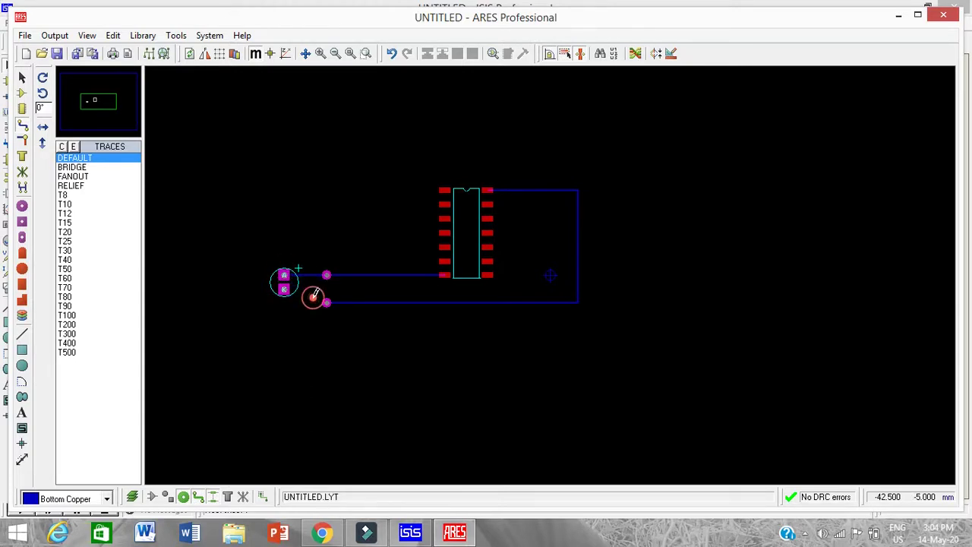
pyautogui.click(327, 302)
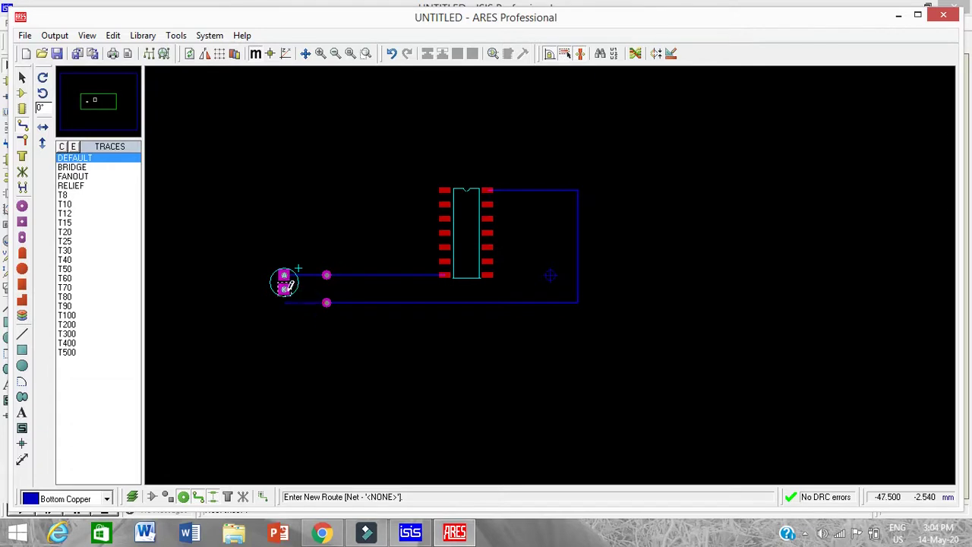
pyautogui.click(285, 289)
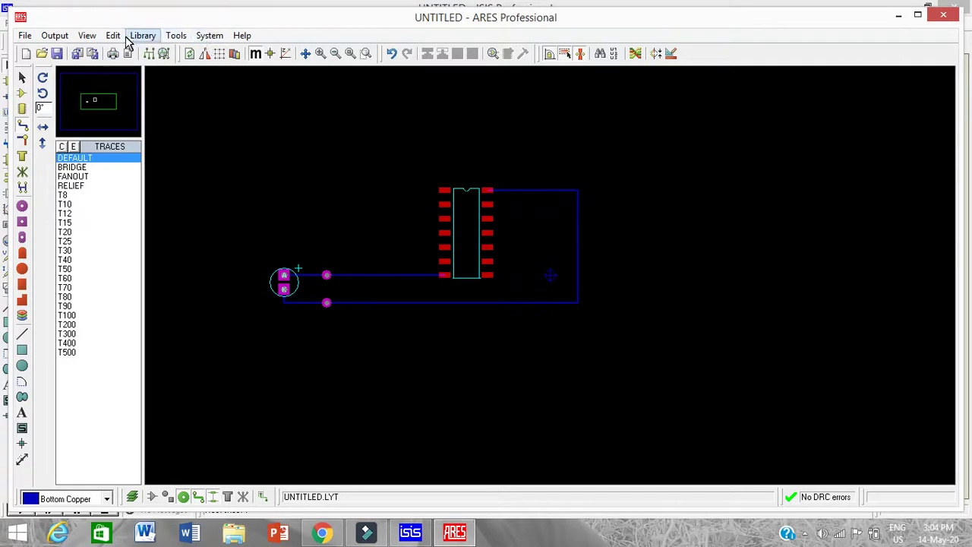
# Step: Open the board's 3D visualization, examine the LED and its traces to the circular pads, and close the 3D window
pyautogui.click(63, 37)
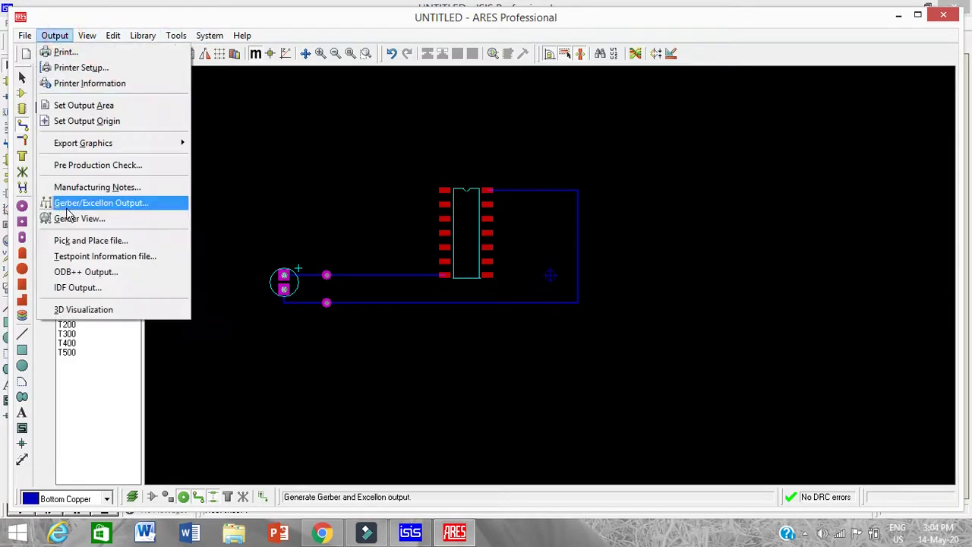
pyautogui.click(71, 312)
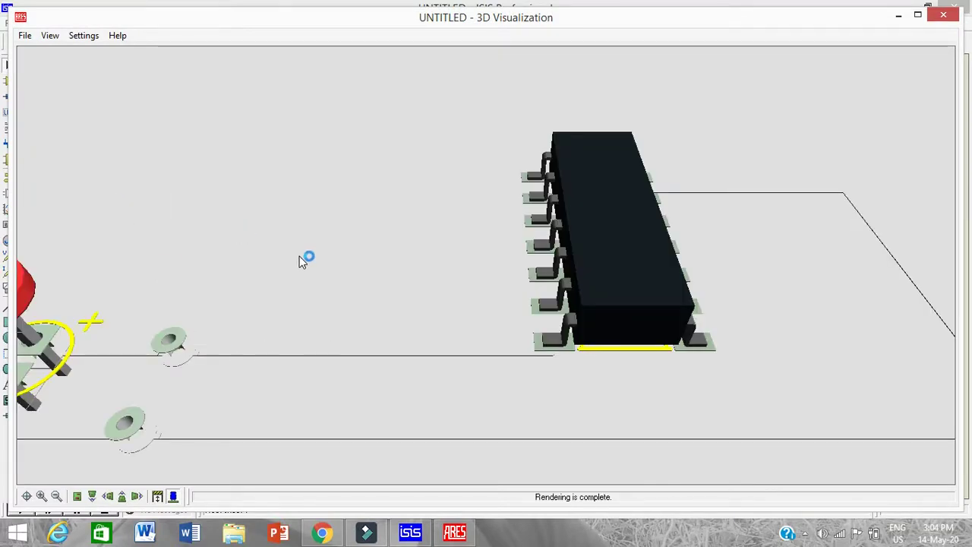
pyautogui.click(178, 240)
pyautogui.moveTo(486, 265); pyautogui.dragTo(449, 266)
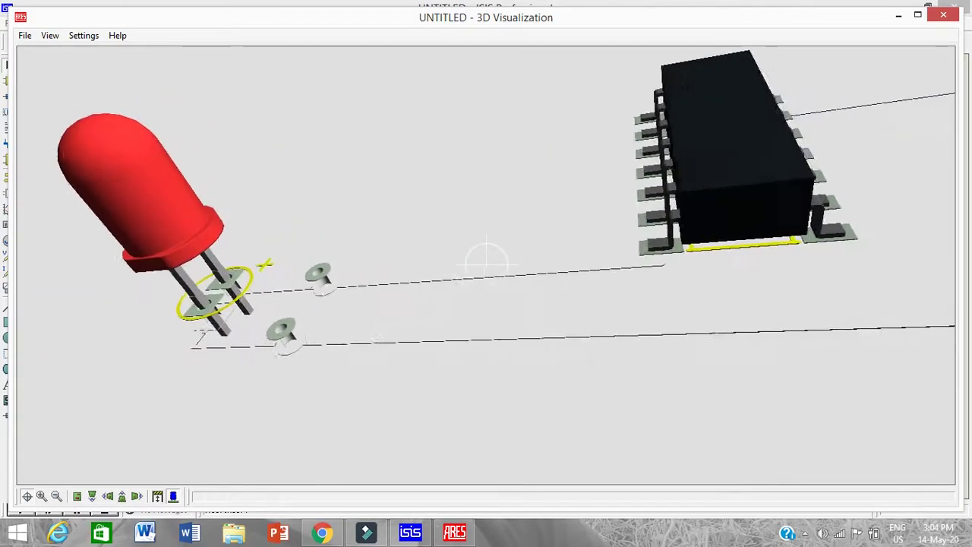
pyautogui.rightClick(486, 264)
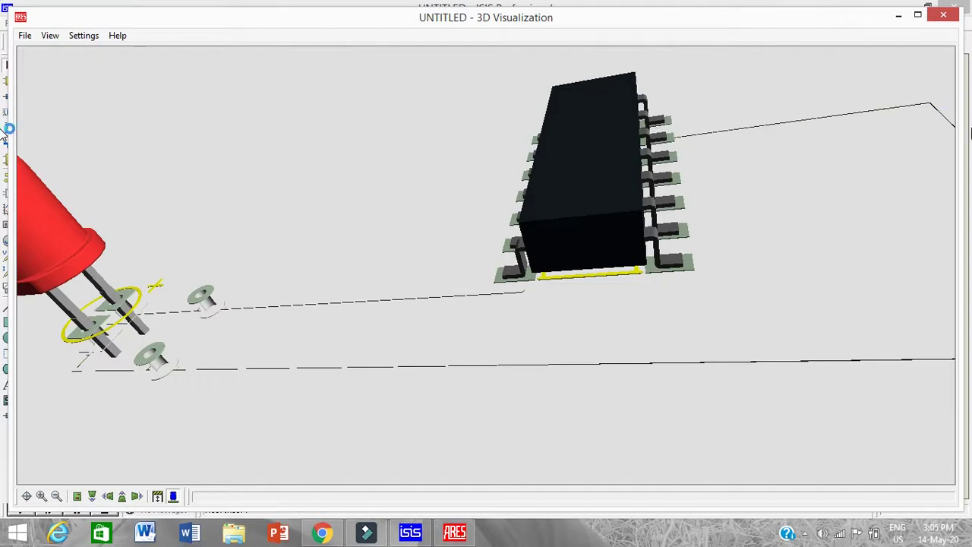
pyautogui.click(942, 19)
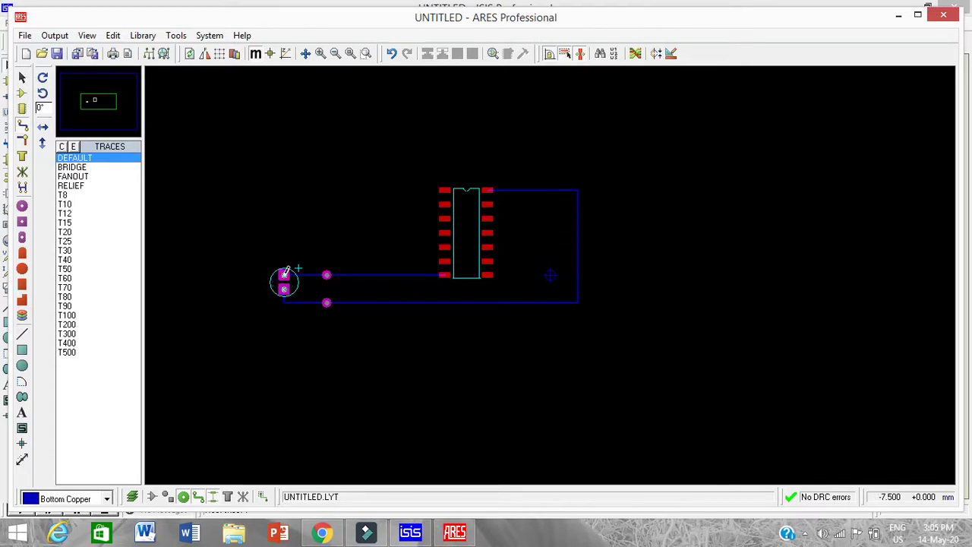
# Step: Place a C-70-30 circular through-hole pad above the two existing circular pads and set the current layer to Bottom Copper
pyautogui.click(22, 207)
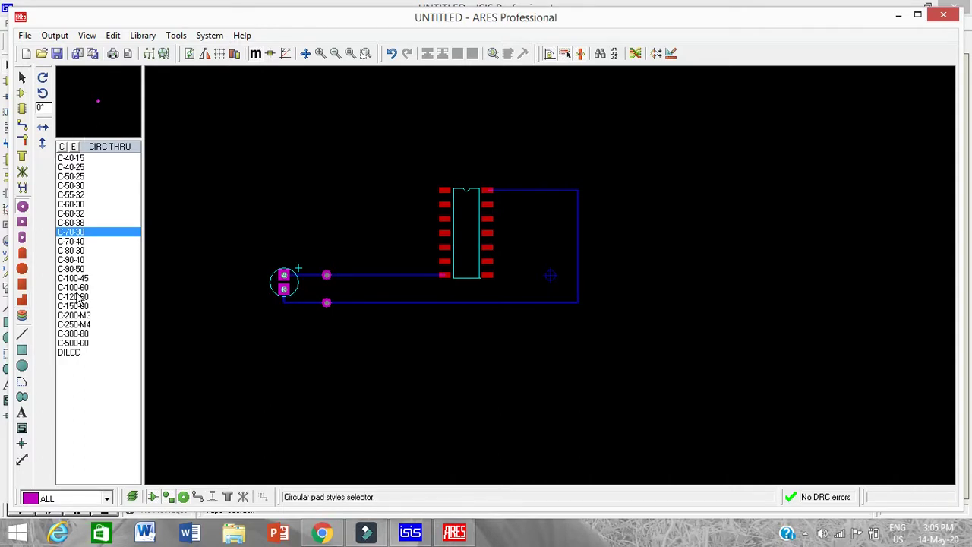
pyautogui.click(326, 162)
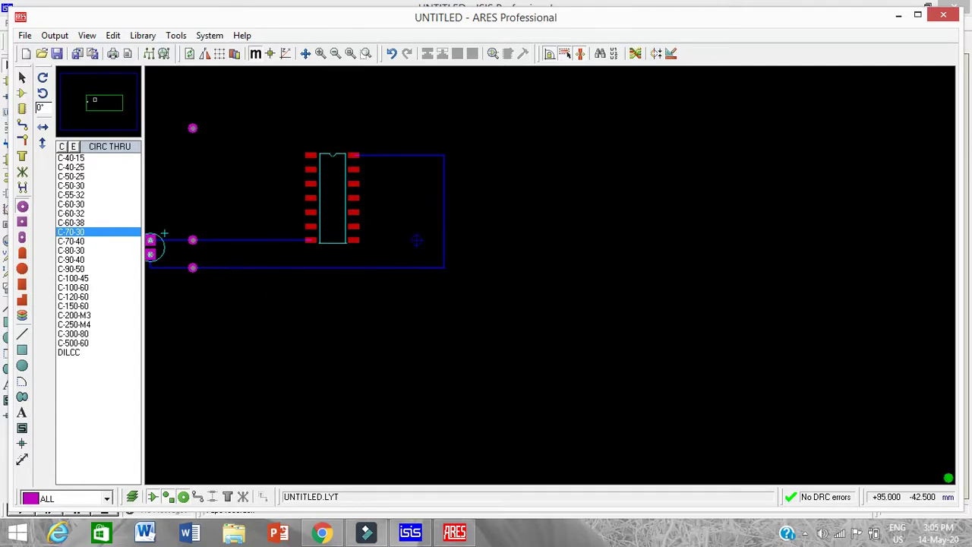
pyautogui.rightClick(470, 226)
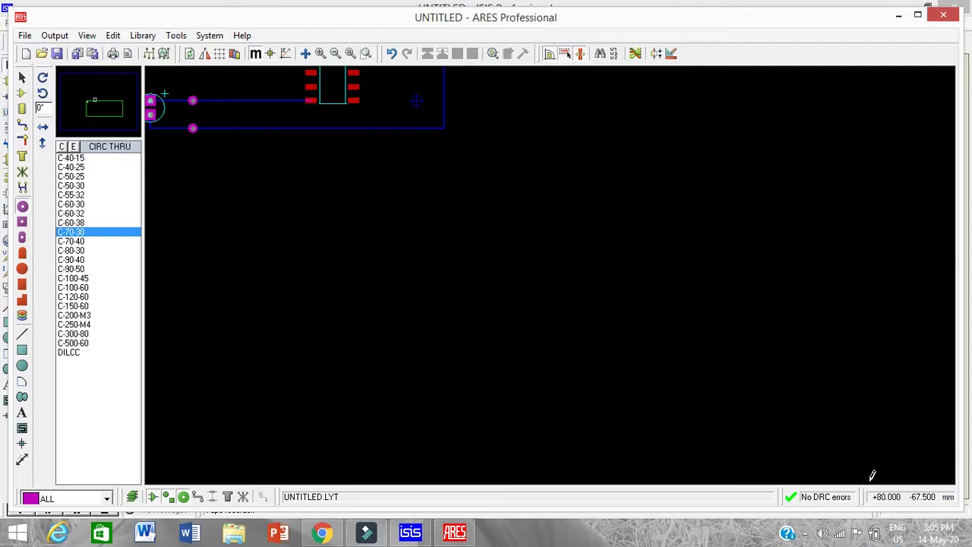
pyautogui.click(103, 105)
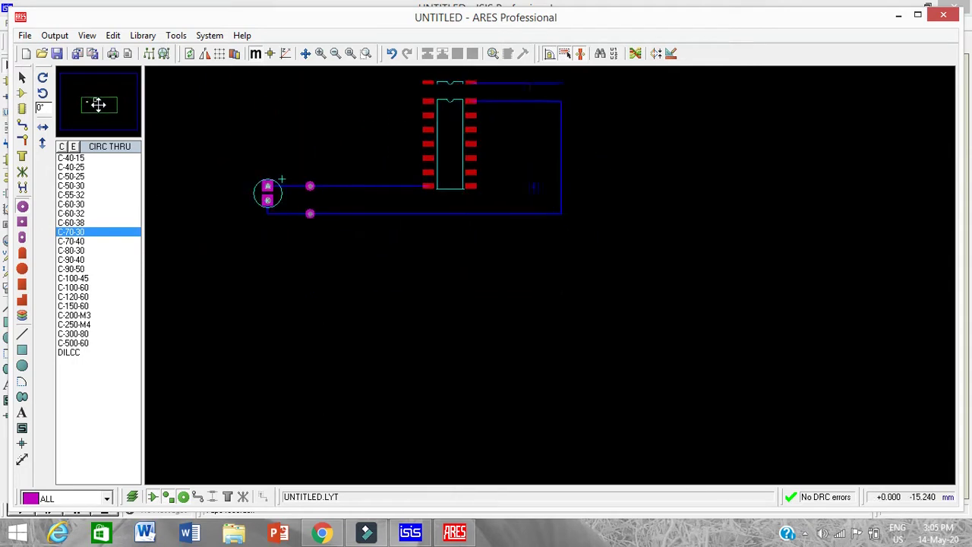
pyautogui.click(98, 103)
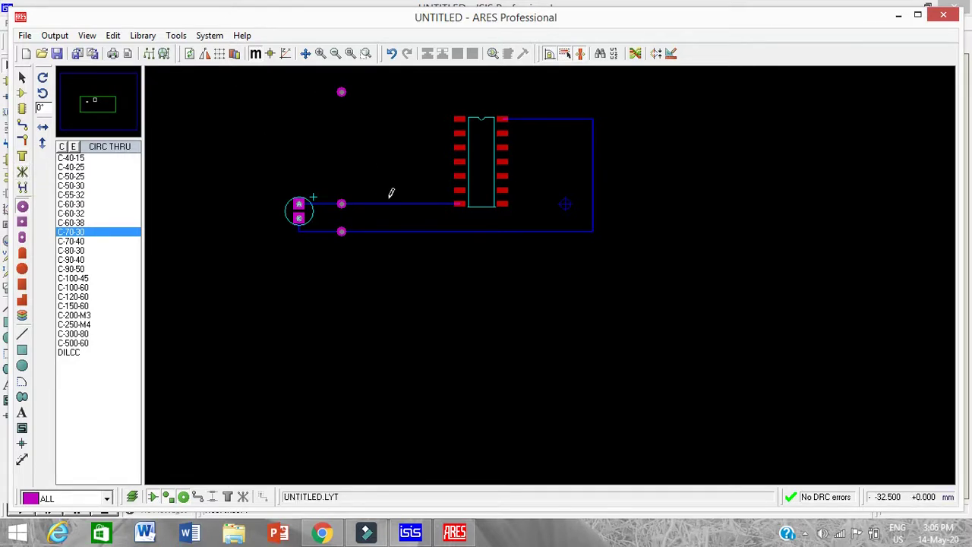
pyautogui.click(101, 499)
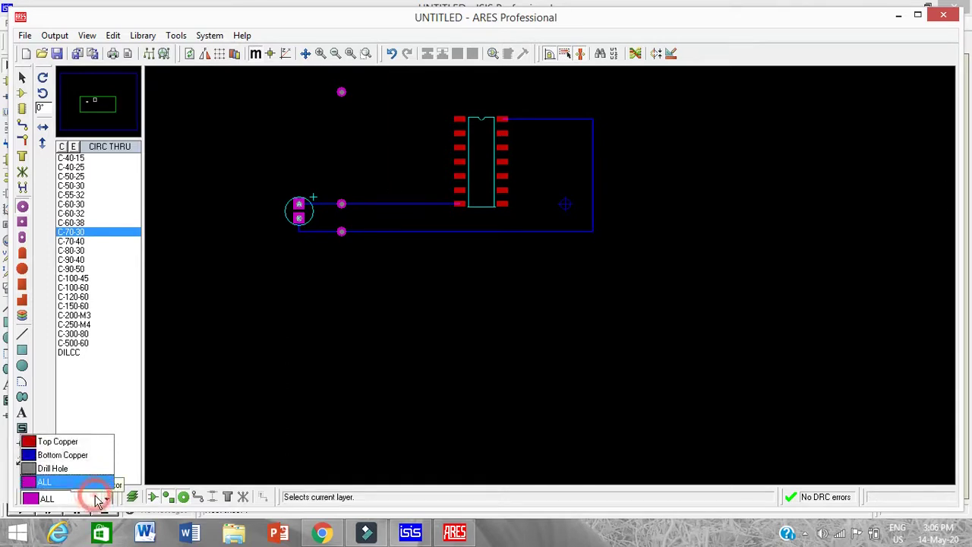
pyautogui.click(76, 454)
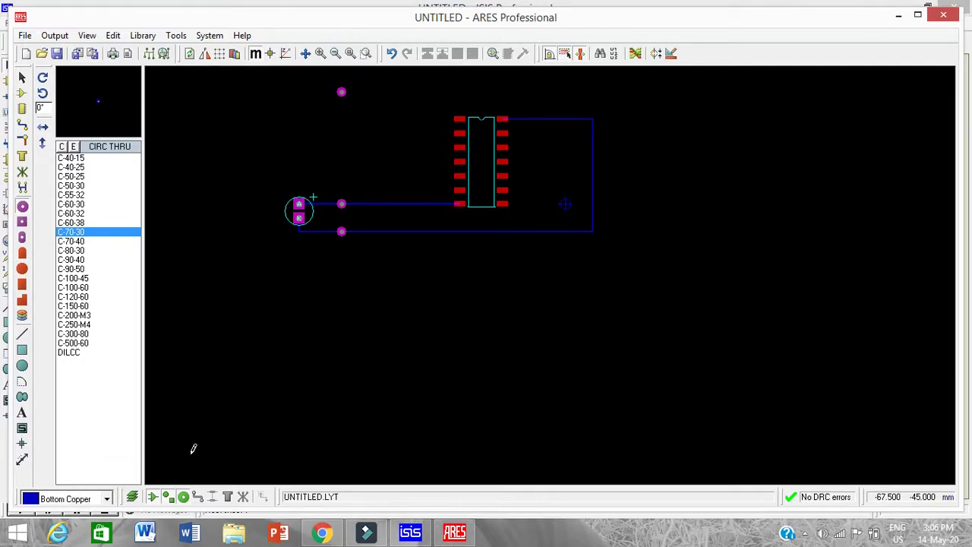
# Step: Examine the added circular pad beside the DIP14 in the 3D visualization and close the 3D window
pyautogui.click(54, 35)
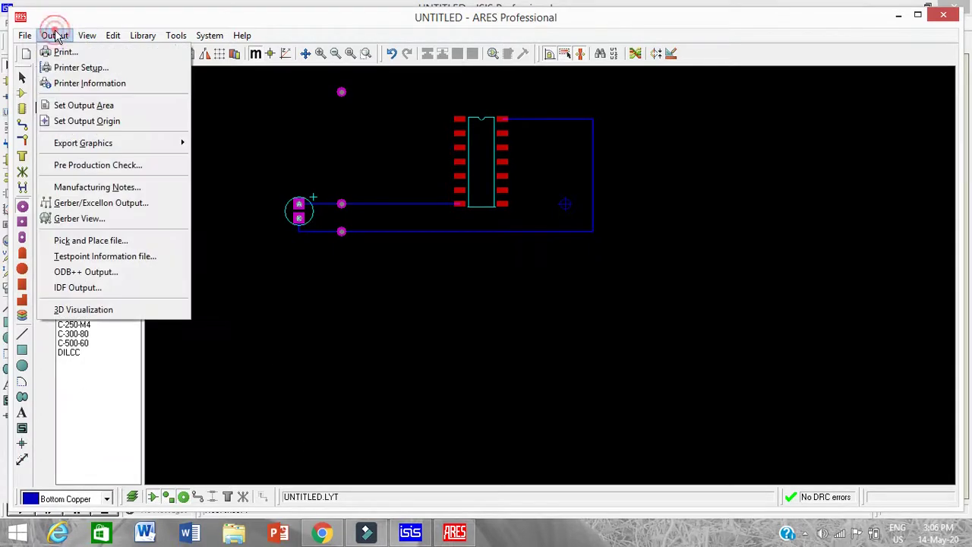
pyautogui.click(83, 309)
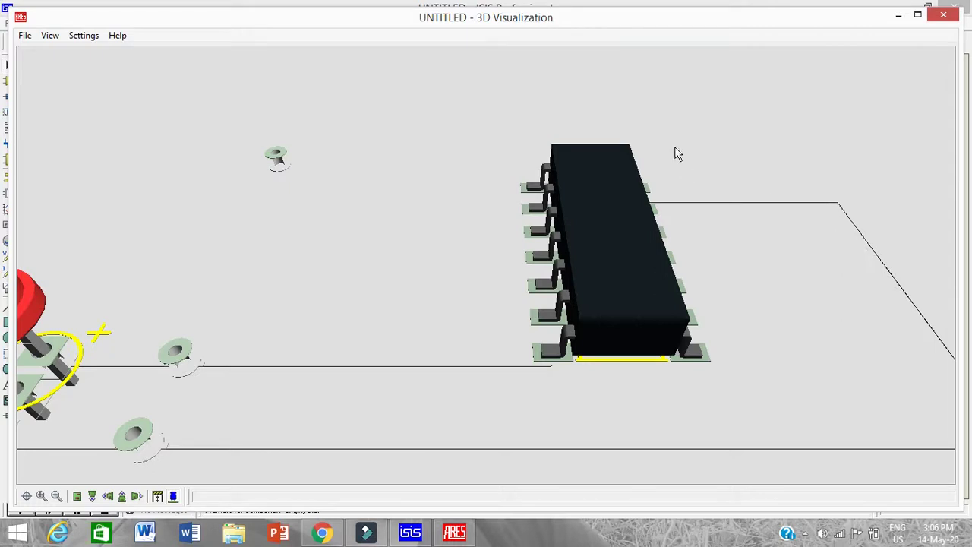
pyautogui.click(944, 18)
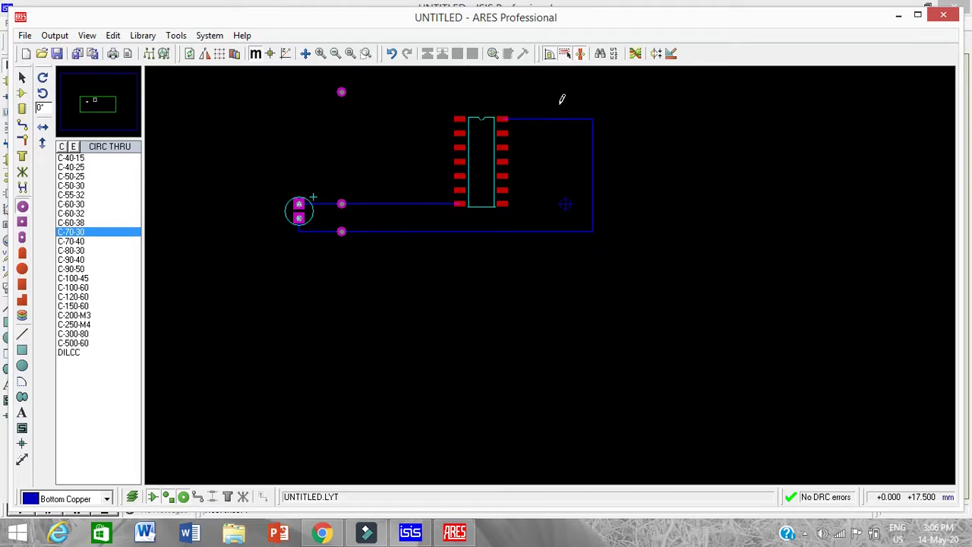
# Step: Close the PCB layout editor
pyautogui.click(944, 16)
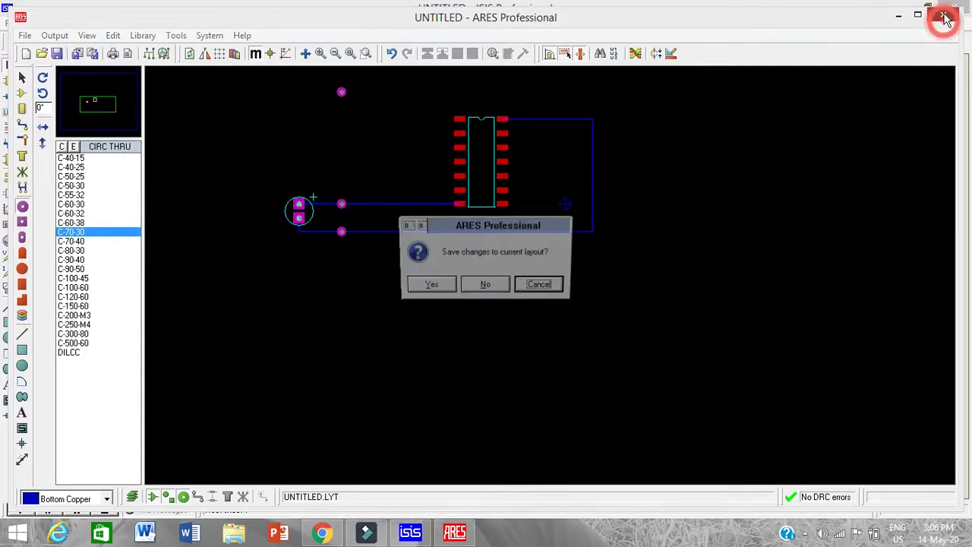
pyautogui.click(804, 533)
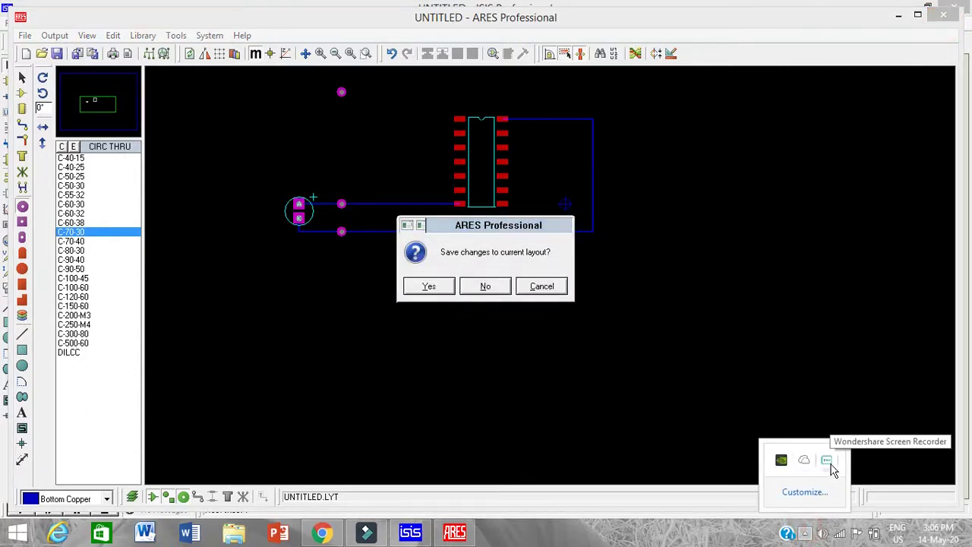